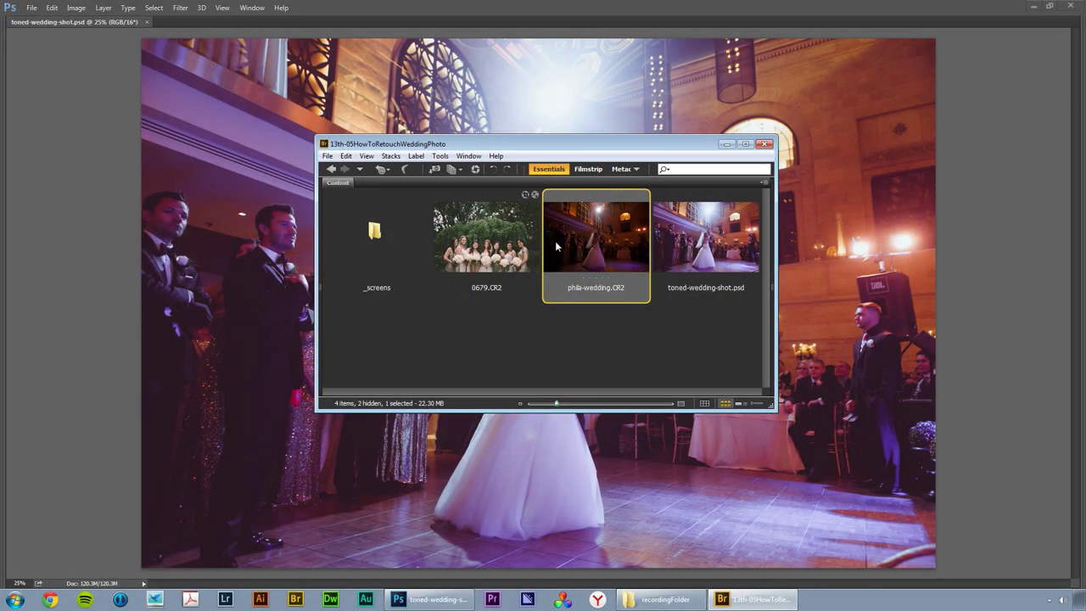
{"action": "left_click", "coordinate": [519, 244]}
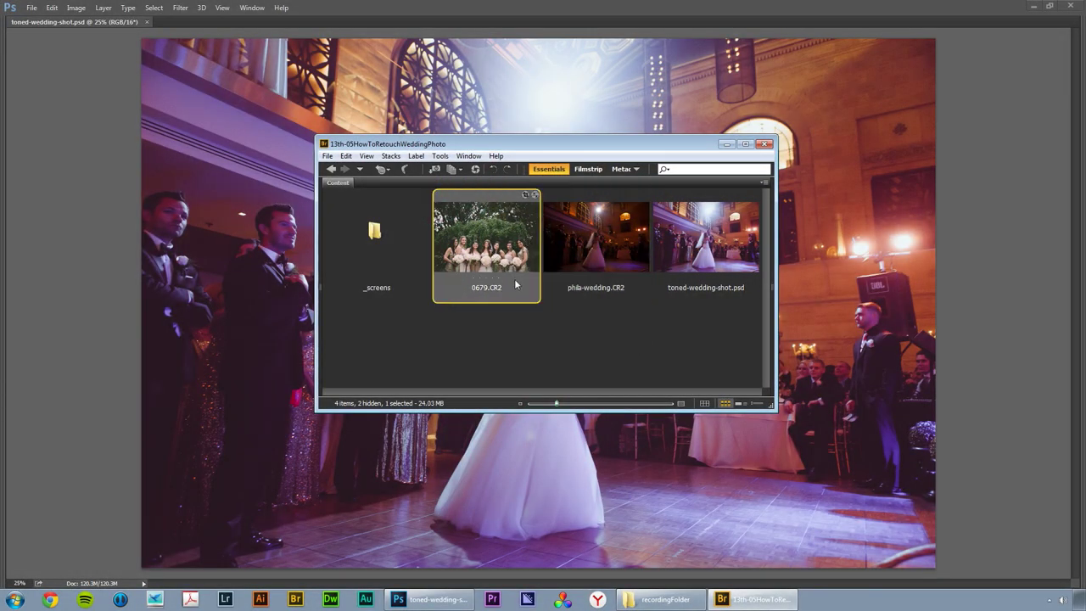
{"action": "left_click", "coordinate": [602, 246]}
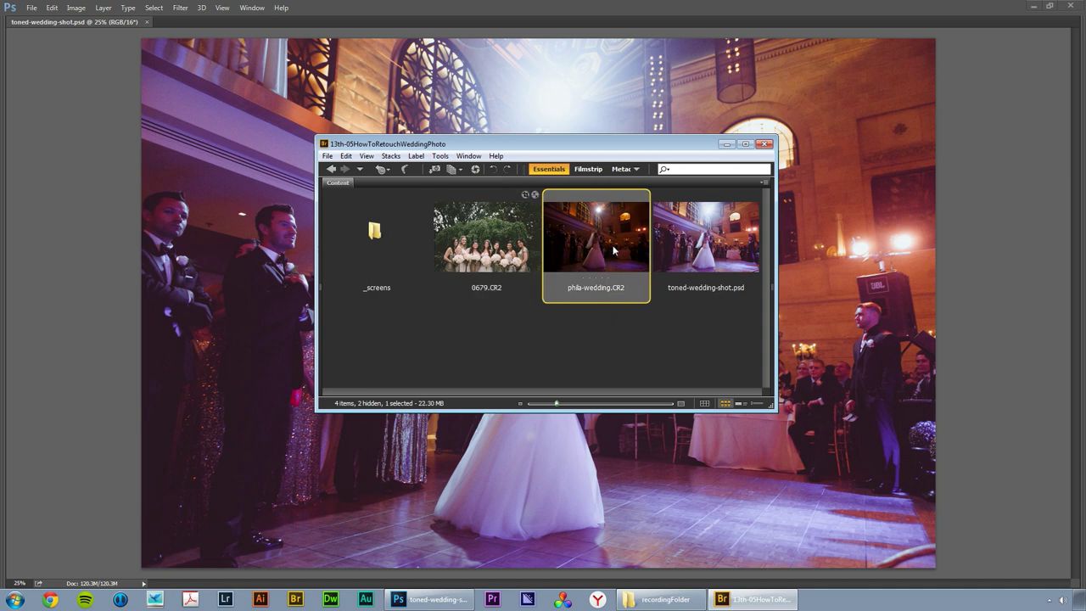
{"action": "left_click_drag", "start_coordinate": [609, 145], "coordinate": [577, 147]}
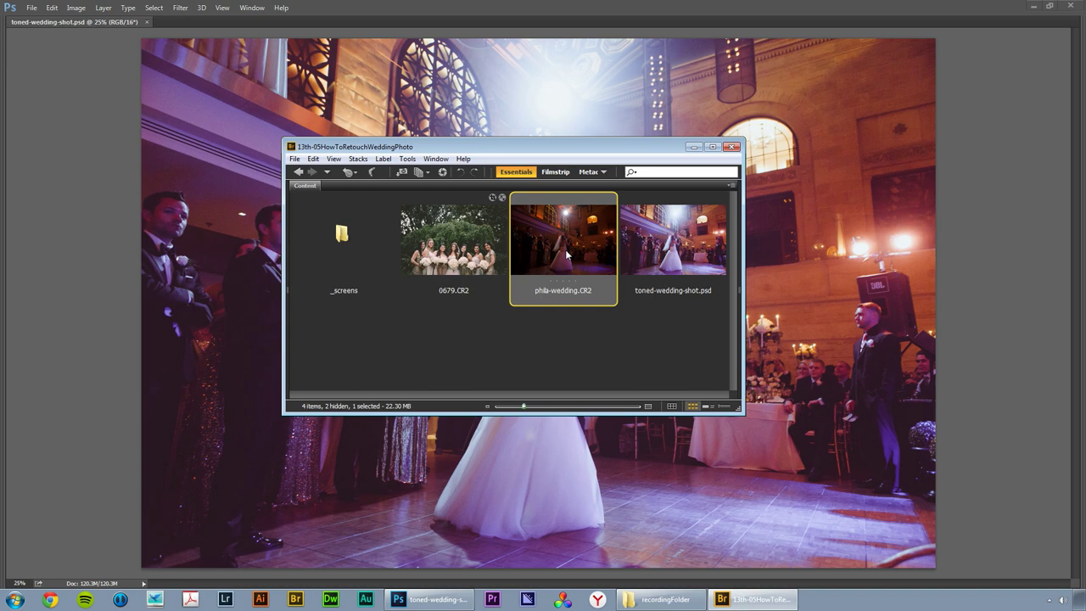
Step: Open phila-wedding.CR2 in Camera Raw and set Temperature 3500, Tint +5 and Exposure +1.80
{"action": "key", "text": "ctrl+r"}
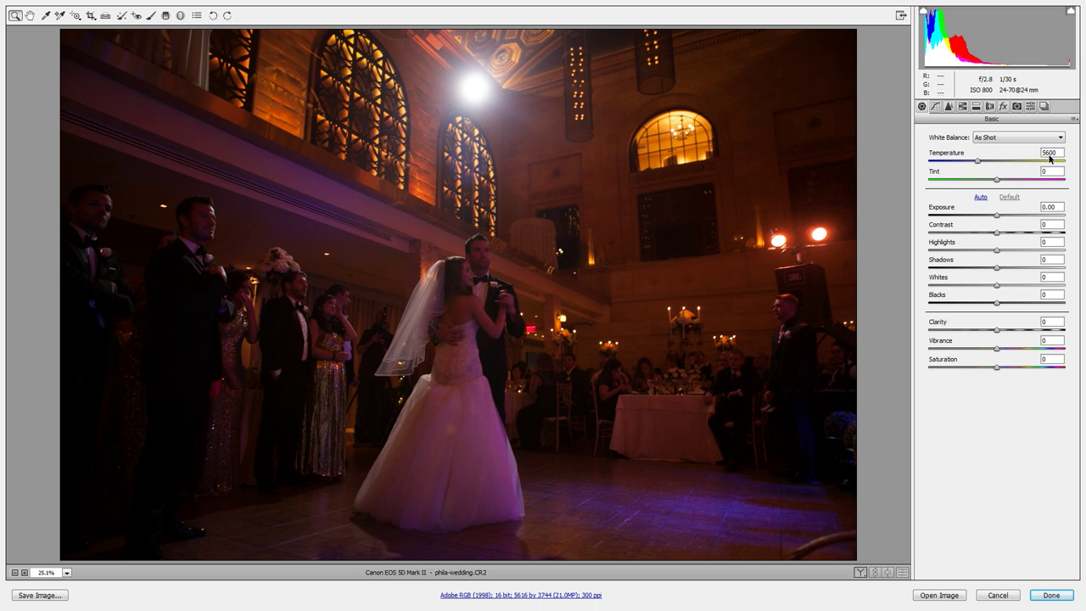
{"action": "left_click_drag", "start_coordinate": [977, 162], "coordinate": [948, 164]}
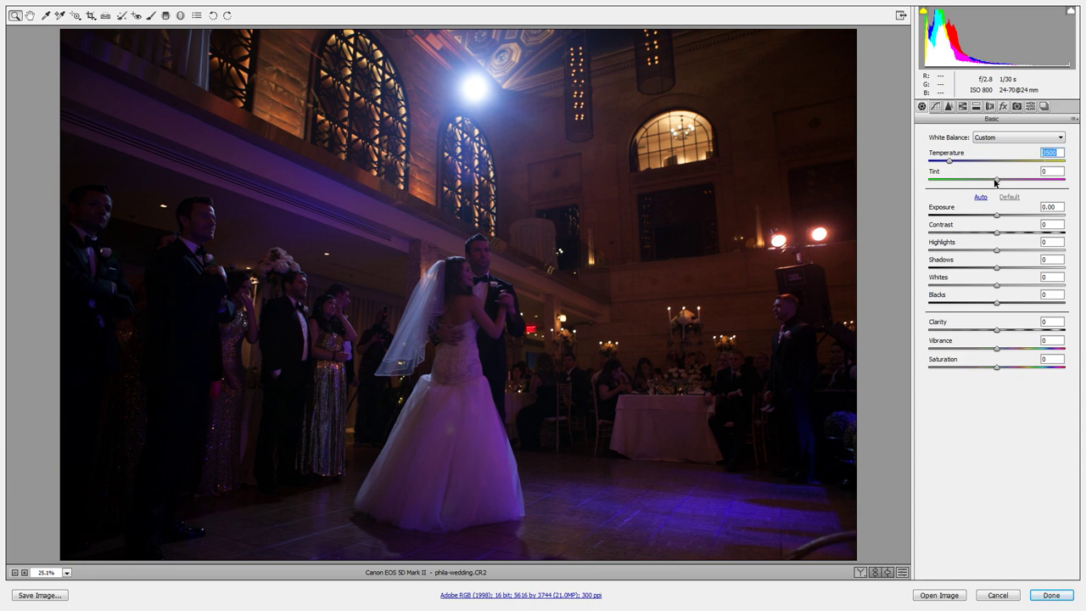
{"action": "left_click_drag", "start_coordinate": [996, 181], "coordinate": [1000, 183]}
{"action": "left_click_drag", "start_coordinate": [996, 218], "coordinate": [1020, 215]}
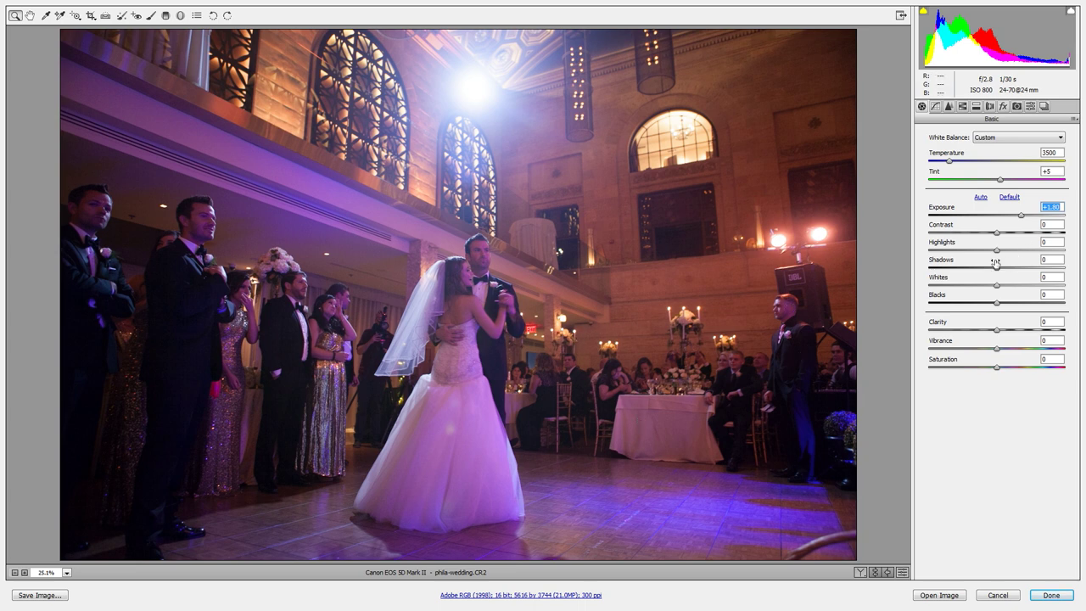
Step: Set Contrast +20, Highlights +11, Shadows +25, Whites +9, Blacks +23 and Vibrance +15
{"action": "left_click_drag", "start_coordinate": [996, 233], "coordinate": [1011, 238]}
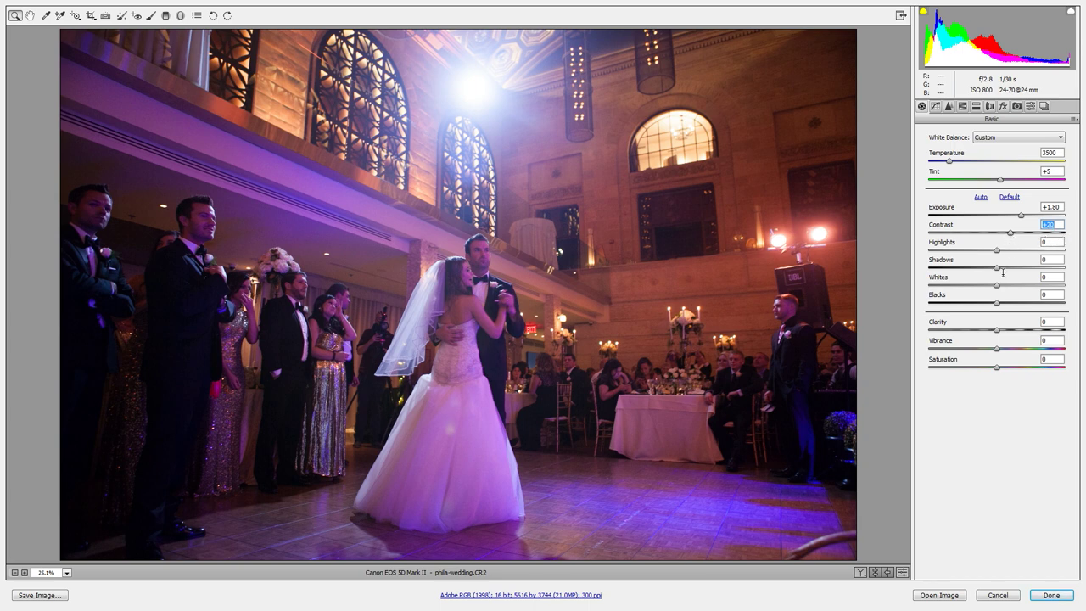
{"action": "left_click_drag", "start_coordinate": [996, 251], "coordinate": [1003, 252]}
{"action": "key", "text": "Up"}
{"action": "key", "text": "Up"}
{"action": "key", "text": "Up"}
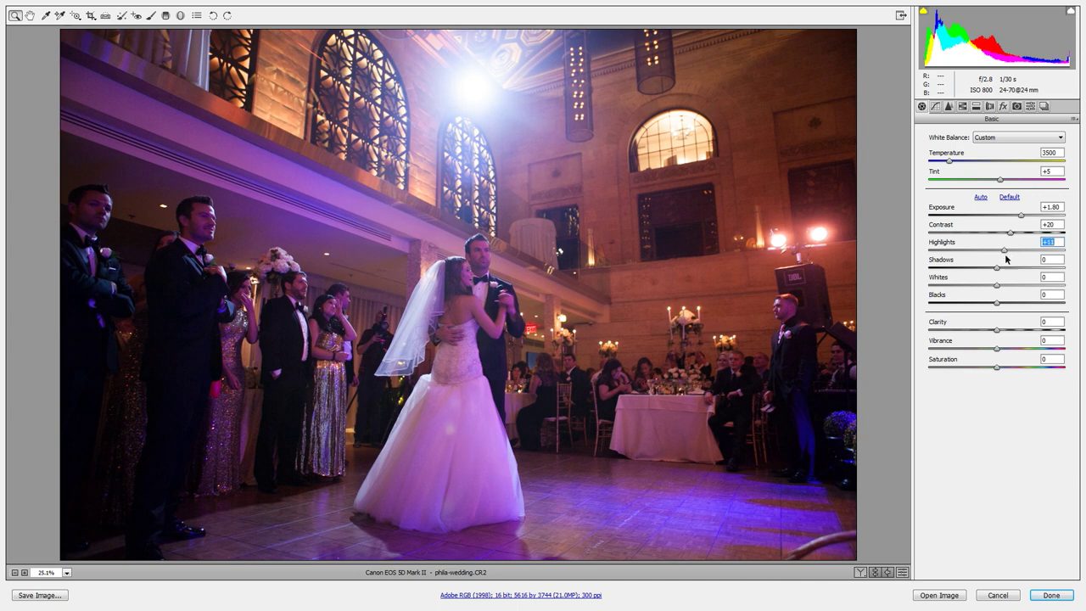
{"action": "left_click_drag", "start_coordinate": [996, 268], "coordinate": [1013, 273]}
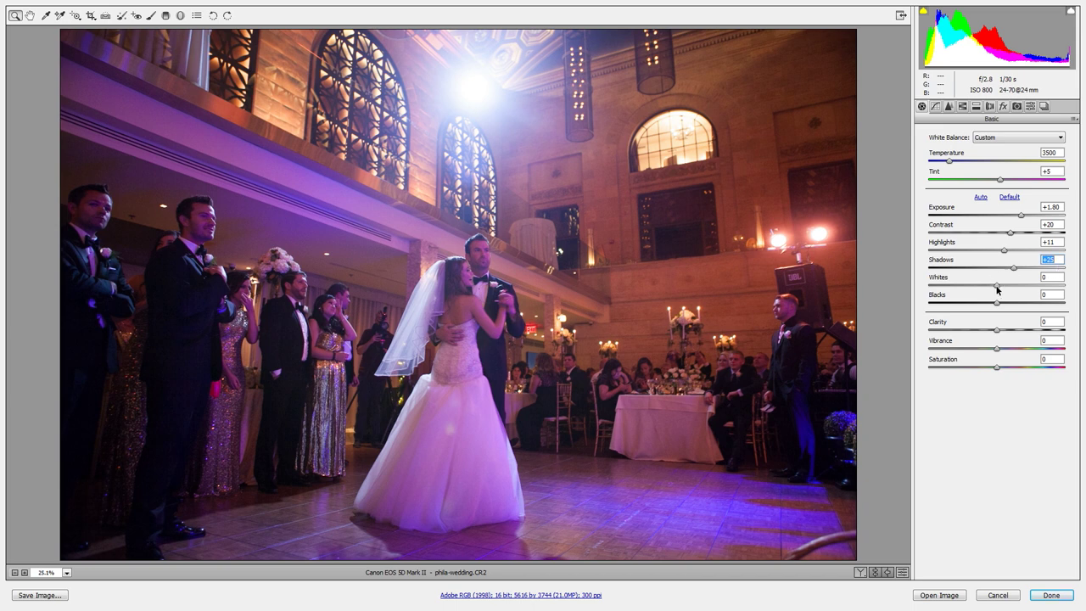
{"action": "left_click_drag", "start_coordinate": [997, 289], "coordinate": [1003, 288]}
{"action": "left_click_drag", "start_coordinate": [996, 303], "coordinate": [1011, 308]}
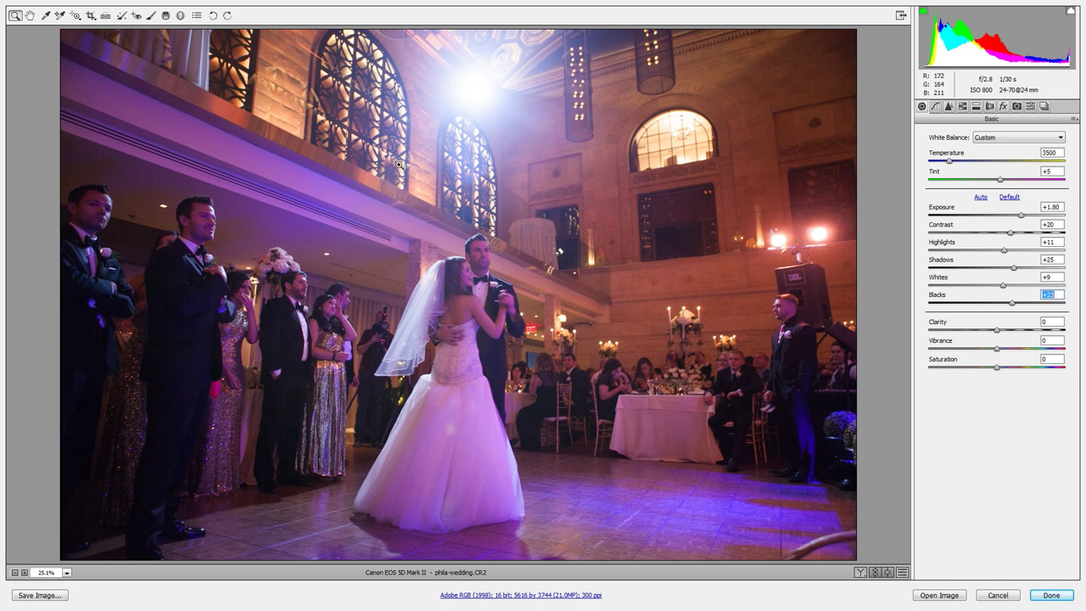
{"action": "left_click_drag", "start_coordinate": [994, 353], "coordinate": [1009, 356]}
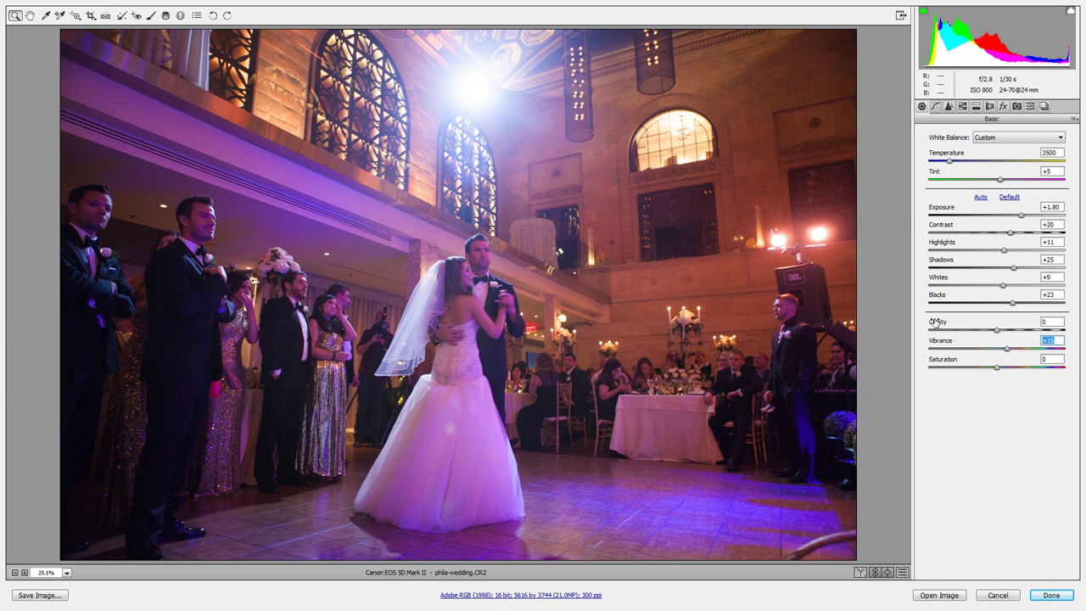
{"action": "left_click", "coordinate": [934, 106]}
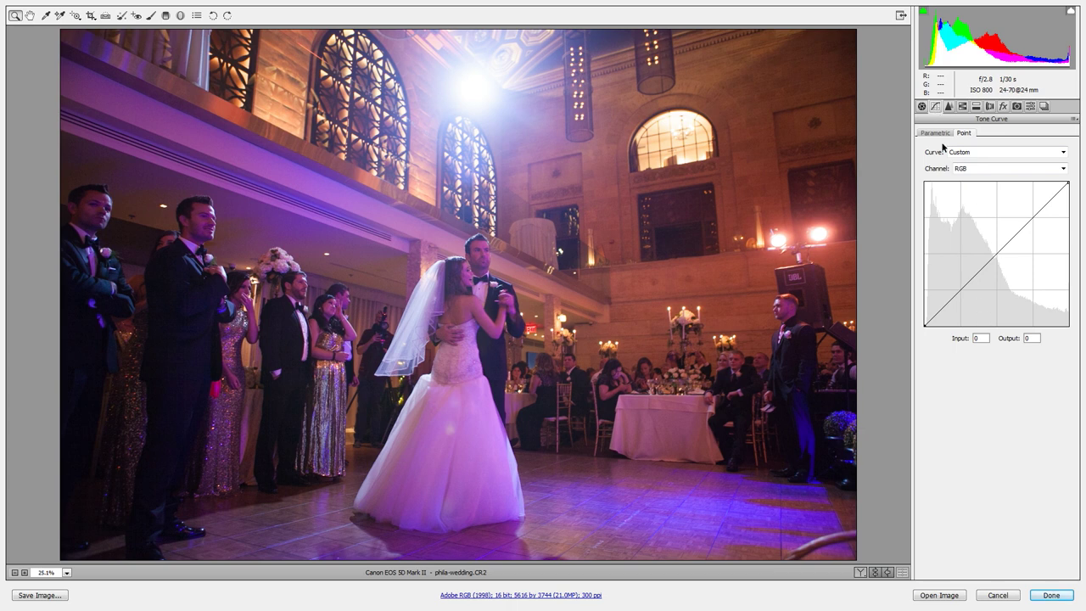
Step: Shape the RGB point curve: lift the black point, add a highlight point, lower the top to 253
{"action": "left_click", "coordinate": [938, 135]}
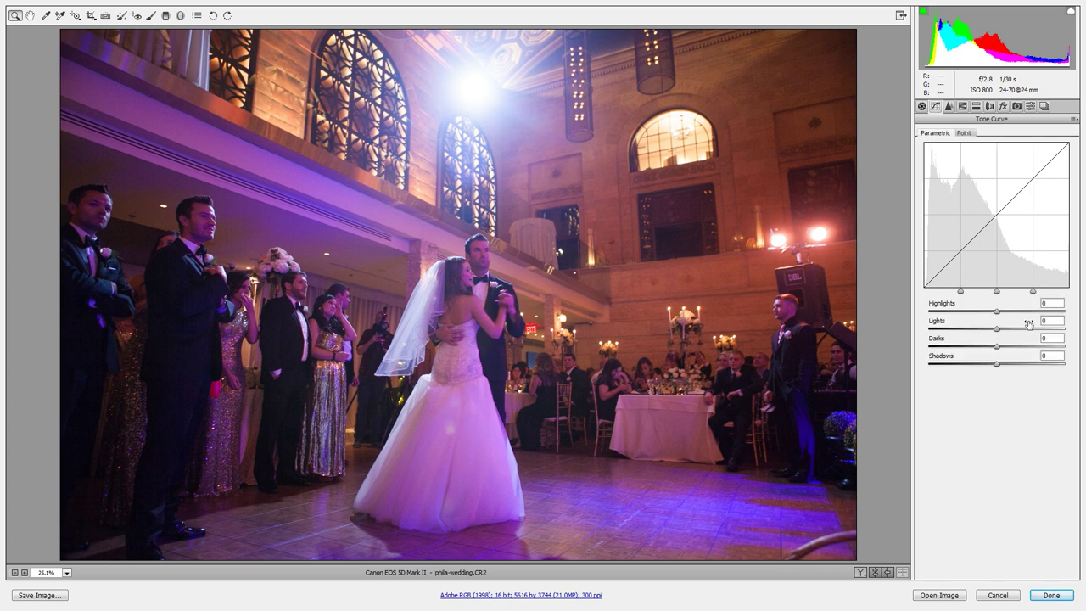
{"action": "left_click", "coordinate": [966, 134]}
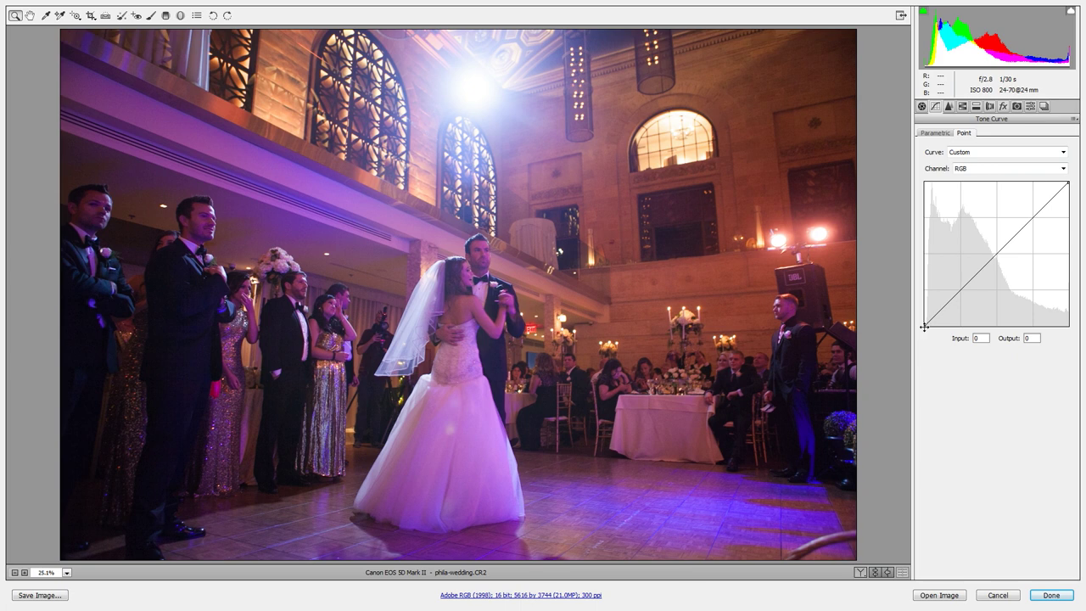
{"action": "left_click_drag", "start_coordinate": [927, 326], "coordinate": [948, 301]}
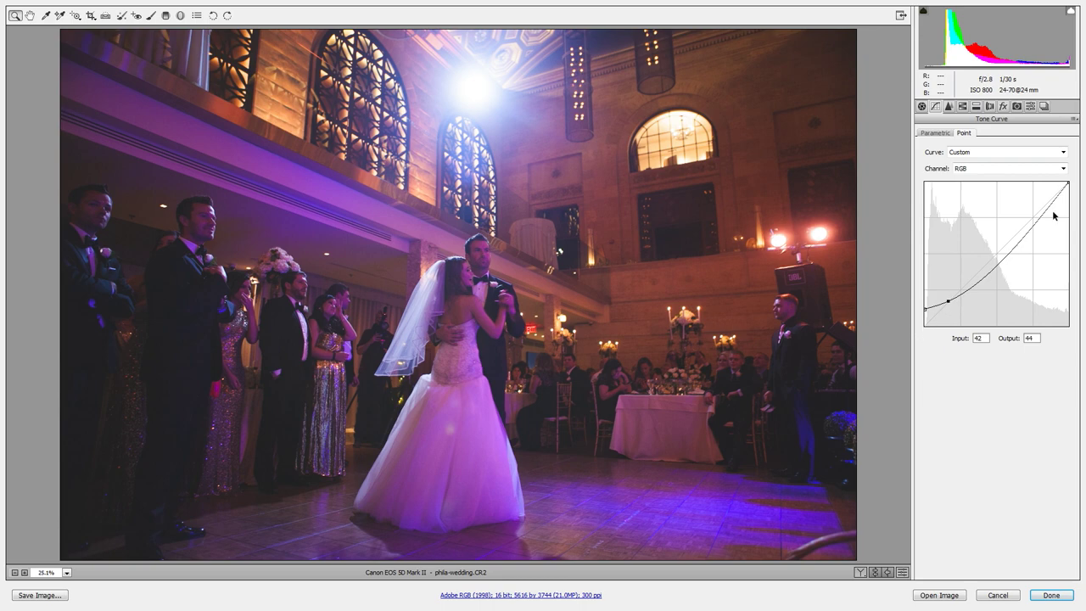
{"action": "mouse_move", "coordinate": [1008, 254]}
{"action": "left_mouse_down"}
{"action": "mouse_move", "coordinate": [1030, 297]}
{"action": "mouse_move", "coordinate": [1026, 278]}
{"action": "mouse_move", "coordinate": [1052, 309]}
{"action": "mouse_move", "coordinate": [1030, 268]}
{"action": "mouse_move", "coordinate": [1037, 212]}
{"action": "mouse_move", "coordinate": [1022, 254]}
{"action": "mouse_move", "coordinate": [979, 269]}
{"action": "left_mouse_up"}
{"action": "key", "text": "Delete"}
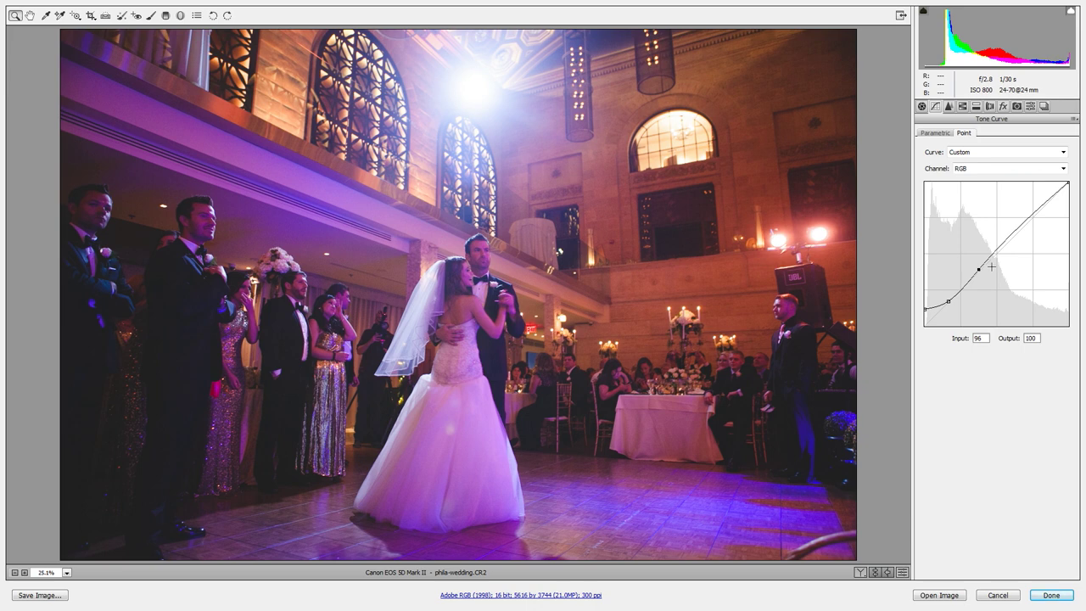
{"action": "left_click", "coordinate": [1034, 218]}
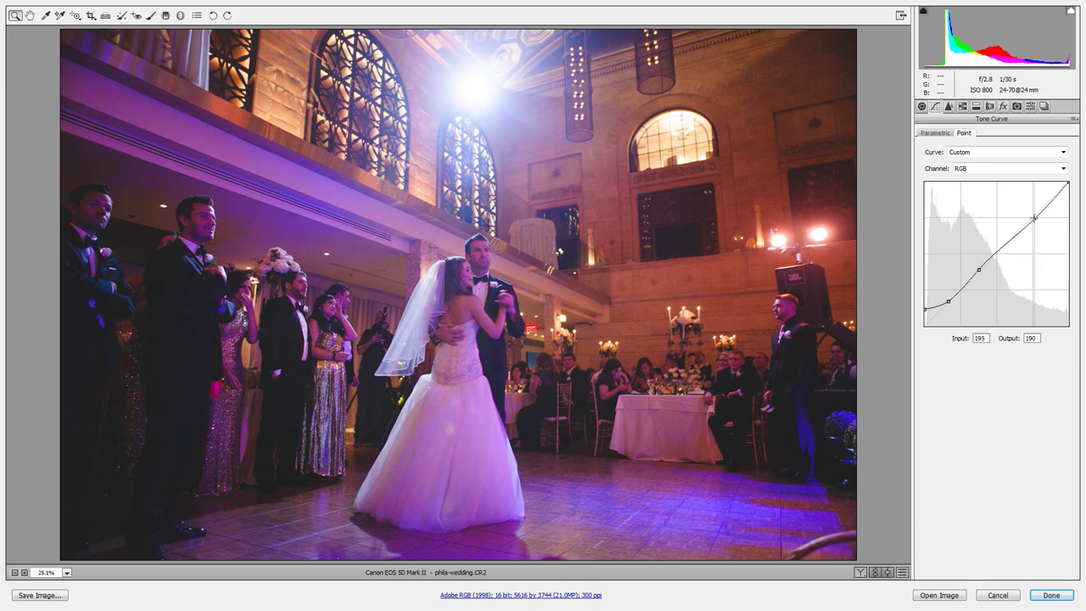
{"action": "left_click", "coordinate": [1069, 184]}
{"action": "left_click", "coordinate": [1005, 169]}
Step: On the Red curve, lower red slightly in the shadows and lift it in the highlights
{"action": "left_click", "coordinate": [976, 184]}
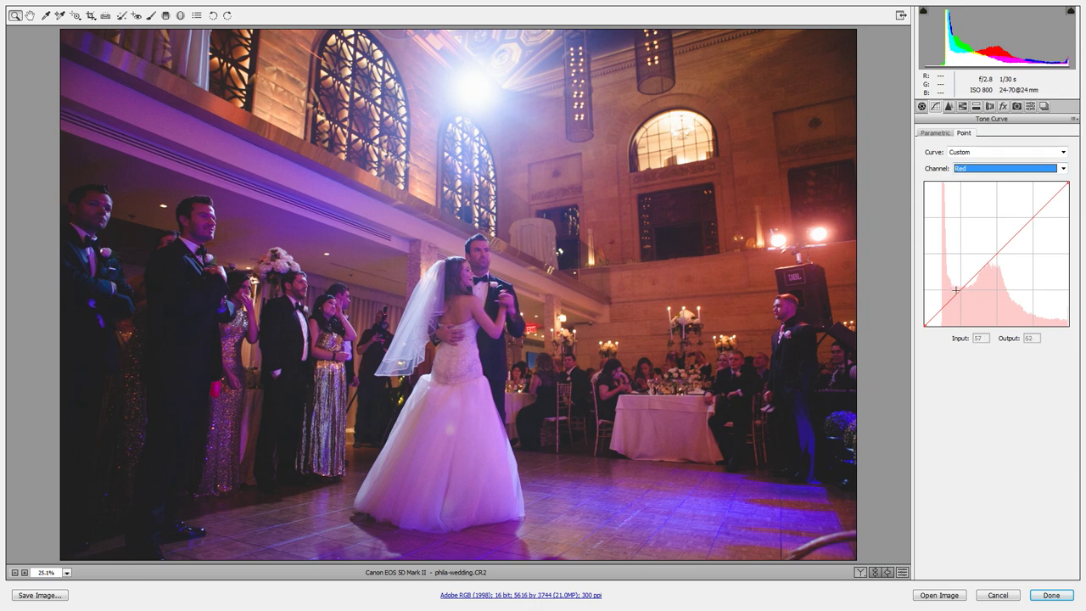
{"action": "left_click_drag", "start_coordinate": [960, 290], "coordinate": [959, 293]}
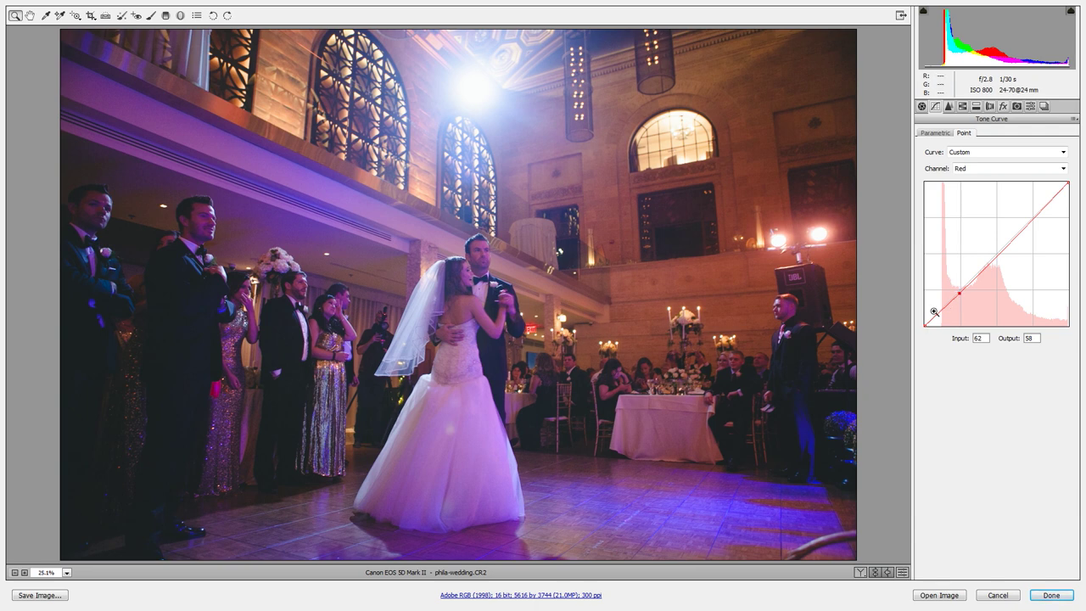
{"action": "left_click_drag", "start_coordinate": [1027, 223], "coordinate": [1026, 221]}
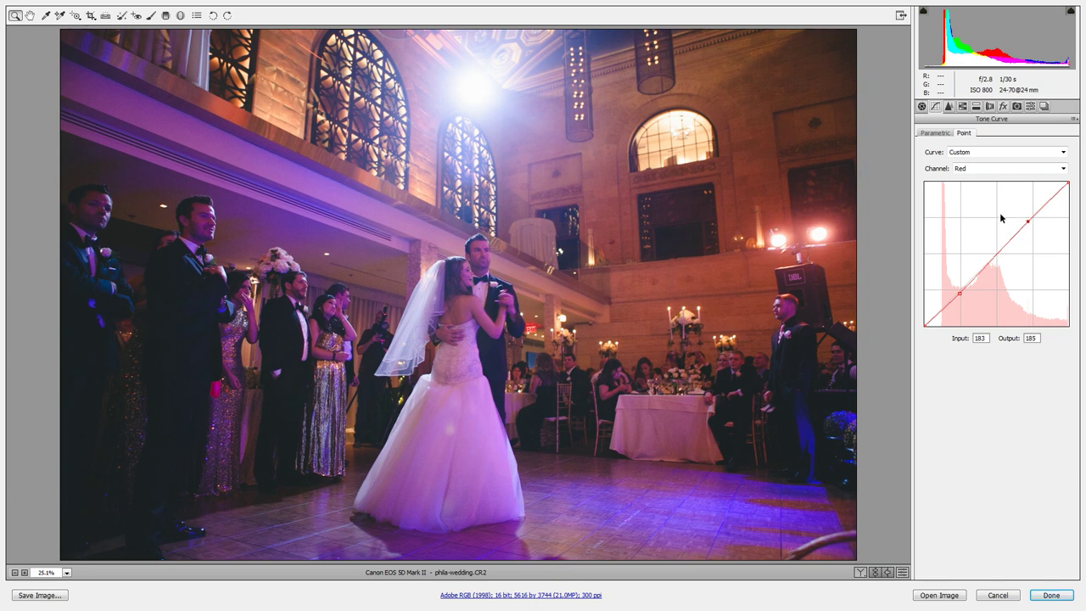
{"action": "left_click_drag", "start_coordinate": [1027, 223], "coordinate": [1026, 221]}
Step: On the Green curve, lift the black point and add two midtone points
{"action": "left_click", "coordinate": [1006, 168]}
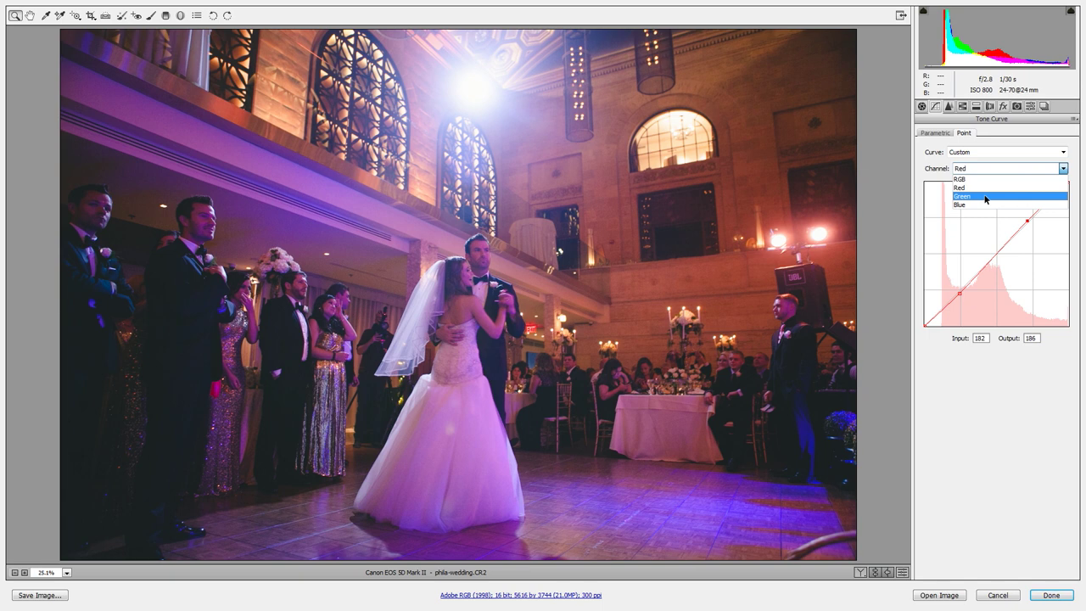
{"action": "left_click", "coordinate": [986, 197]}
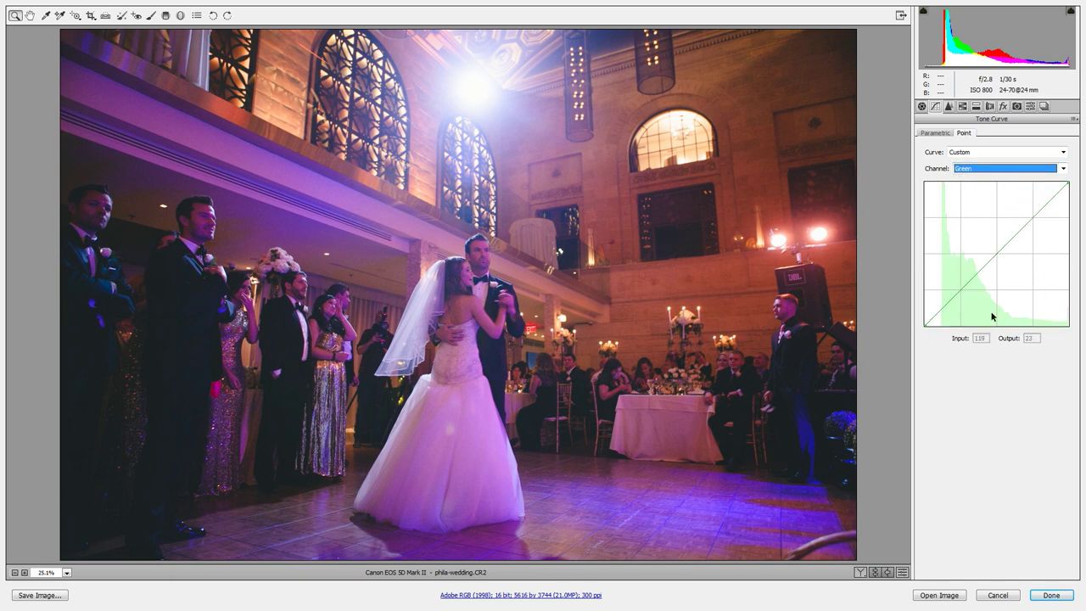
{"action": "left_click", "coordinate": [975, 169]}
{"action": "left_click", "coordinate": [975, 179]}
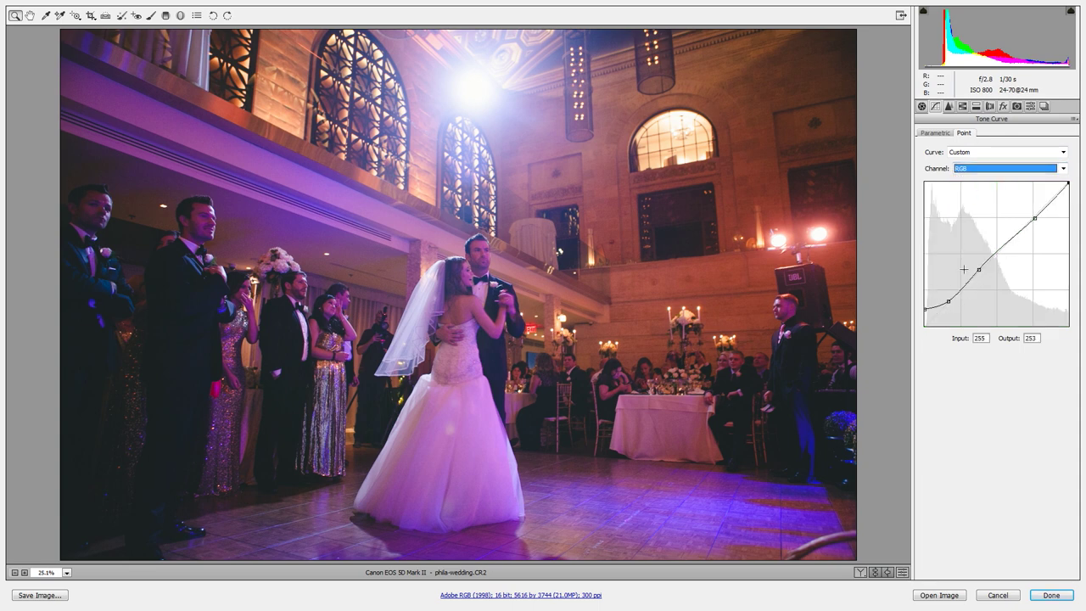
{"action": "left_click", "coordinate": [1001, 171]}
{"action": "left_click", "coordinate": [978, 198]}
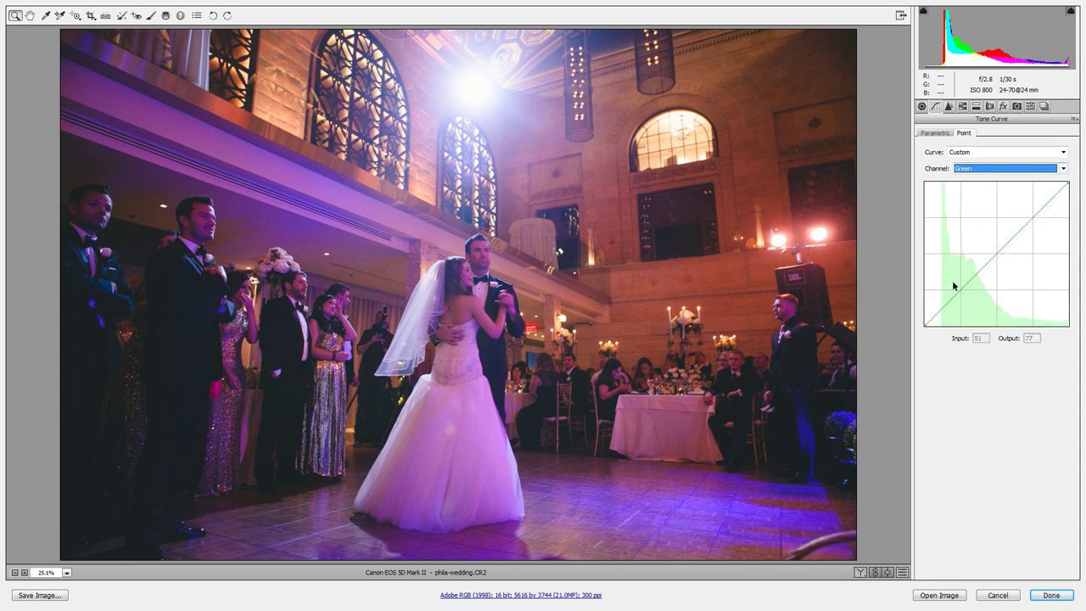
{"action": "left_click_drag", "start_coordinate": [921, 324], "coordinate": [913, 312]}
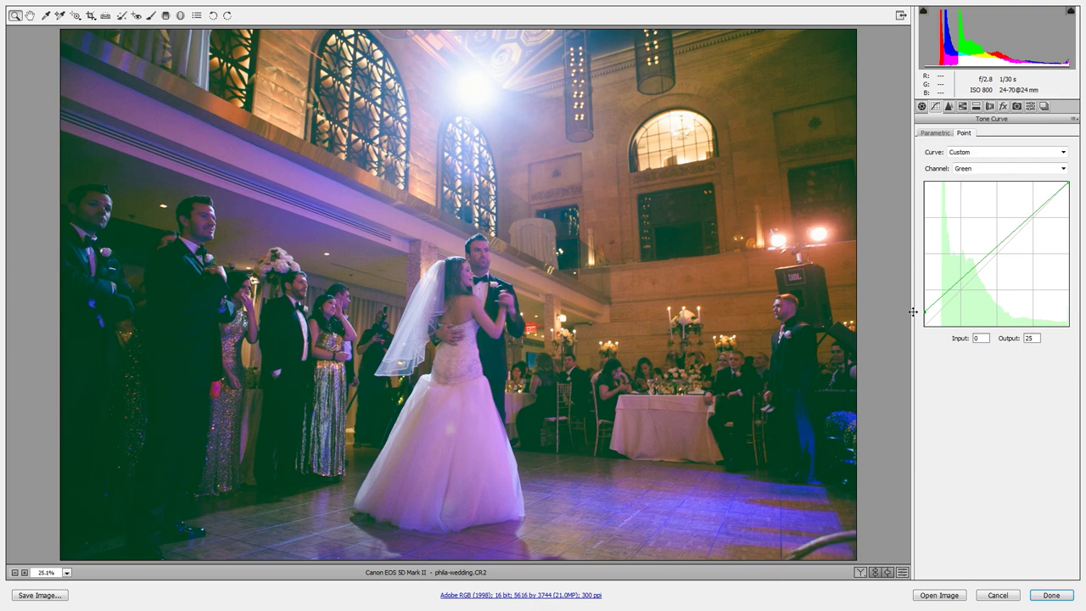
{"action": "left_click_drag", "start_coordinate": [951, 291], "coordinate": [950, 303]}
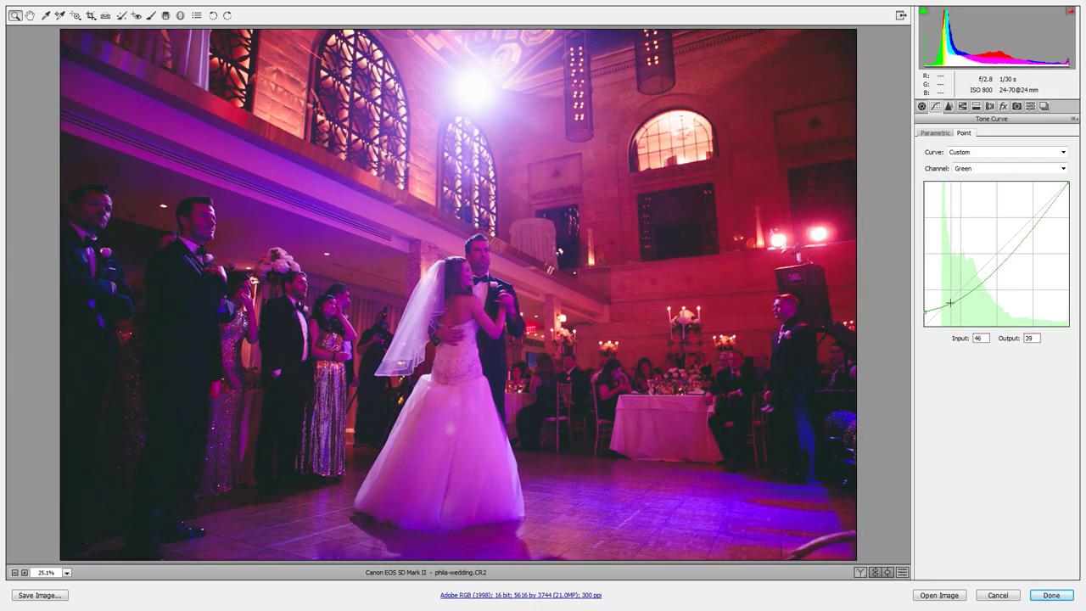
{"action": "left_click_drag", "start_coordinate": [984, 285], "coordinate": [974, 275]}
{"action": "left_click", "coordinate": [1008, 239]}
{"action": "left_click_drag", "start_coordinate": [1008, 238], "coordinate": [1008, 238]}
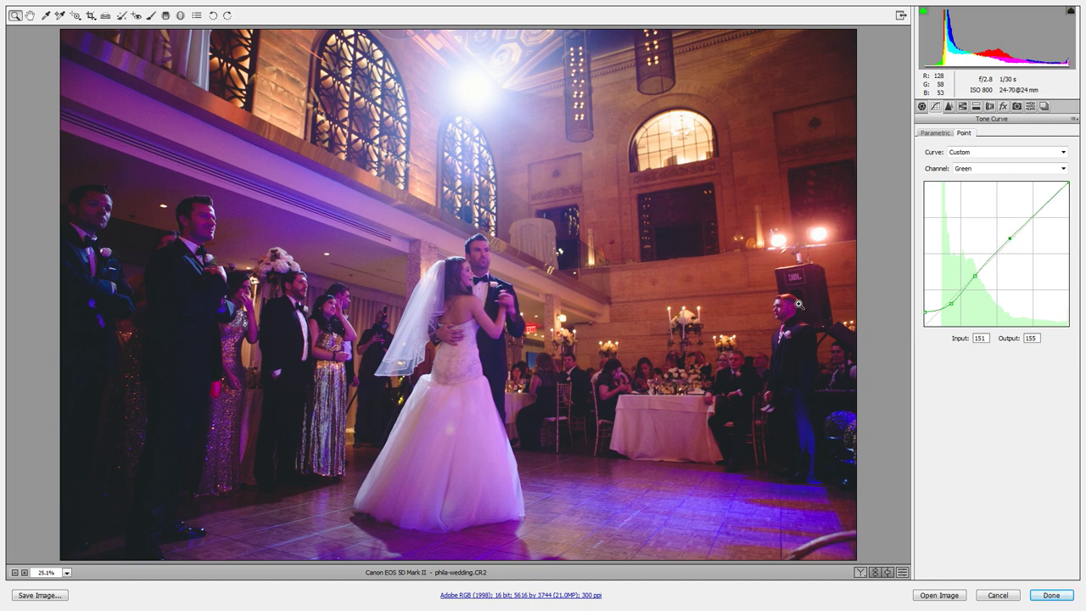
Step: Adjust the Green curve endpoints, setting the top endpoint to 255/252
{"action": "left_click", "coordinate": [924, 311]}
{"action": "left_click_drag", "start_coordinate": [923, 310], "coordinate": [924, 314]}
{"action": "left_click_drag", "start_coordinate": [1068, 184], "coordinate": [1072, 187]}
{"action": "key", "text": "Up"}
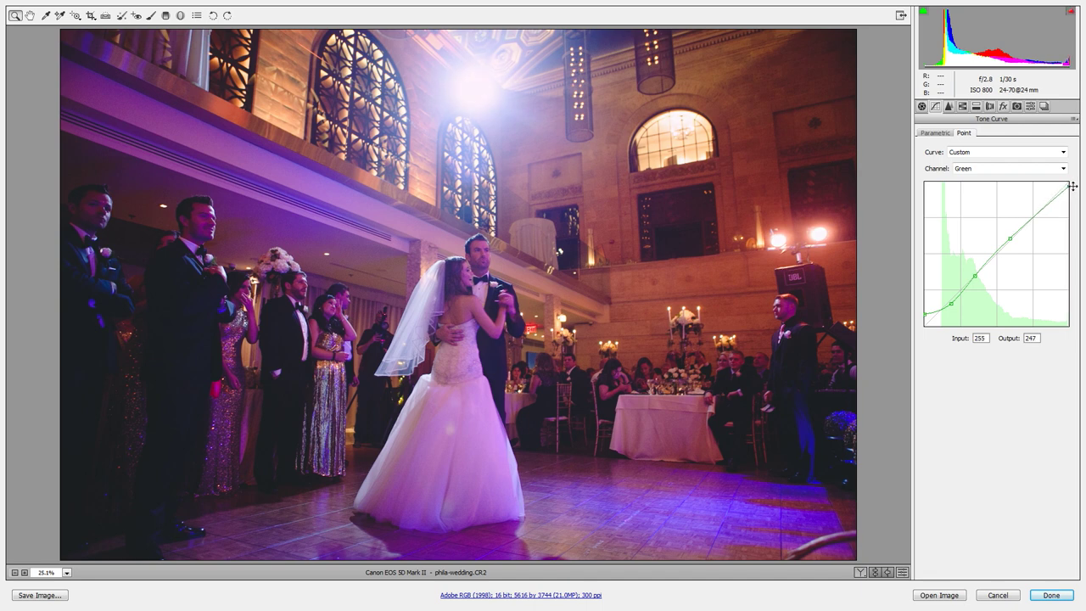
{"action": "left_click_drag", "start_coordinate": [1072, 186], "coordinate": [1076, 200]}
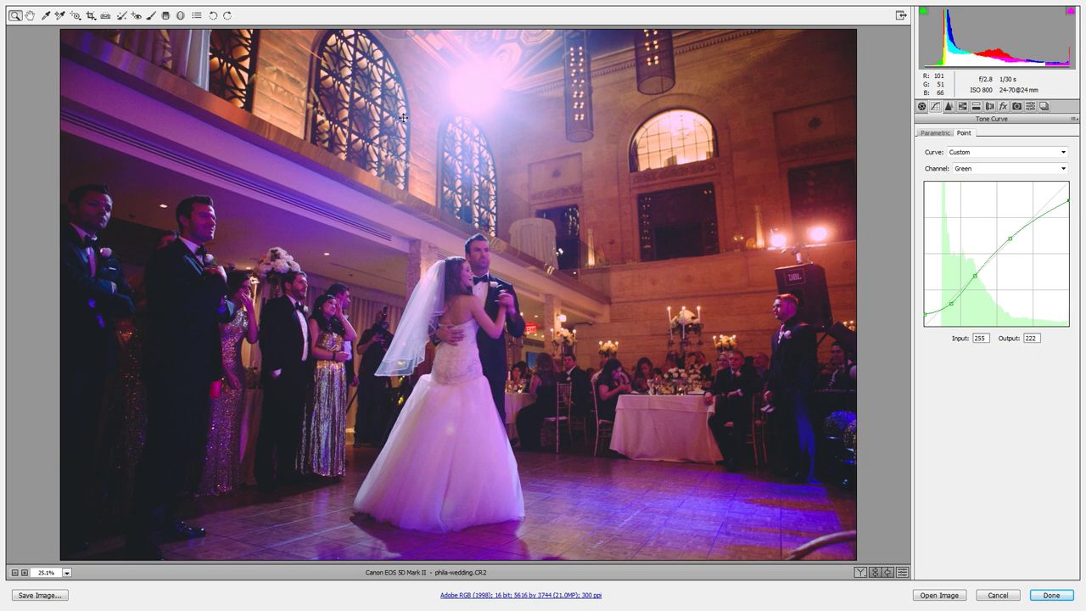
{"action": "left_click_drag", "start_coordinate": [1068, 205], "coordinate": [1078, 181]}
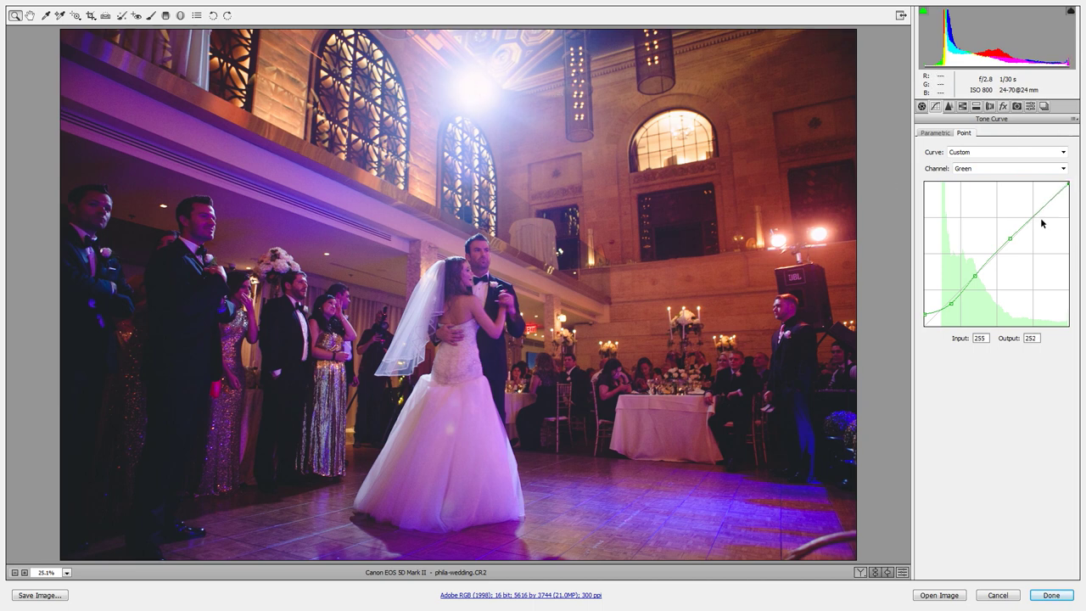
{"action": "left_click", "coordinate": [999, 171]}
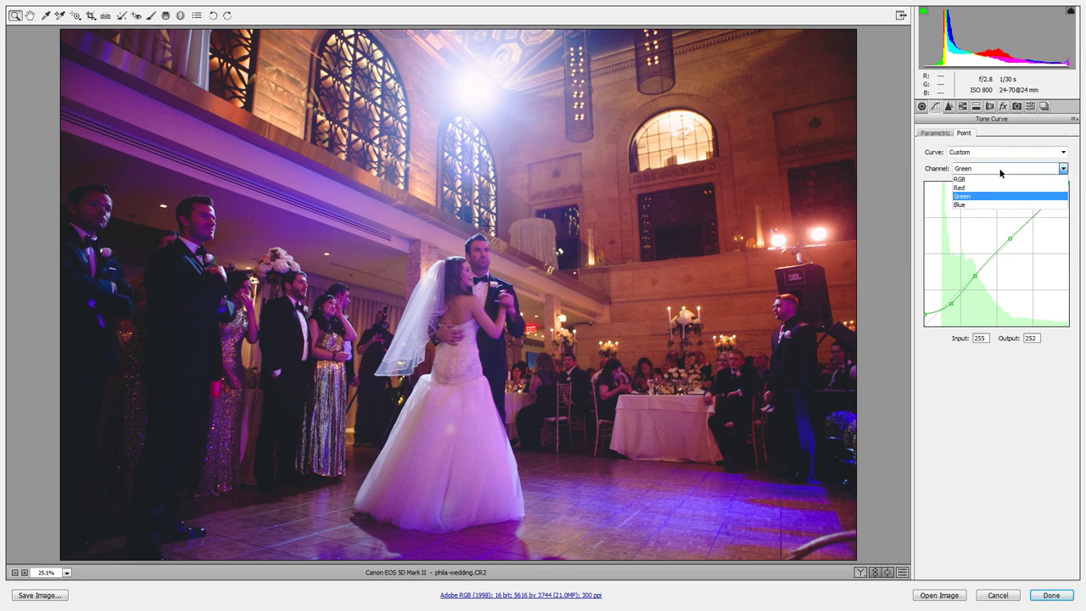
Step: Add Blue curve points at 67/61 and 191/194, then return to the Basic settings
{"action": "left_click", "coordinate": [965, 206]}
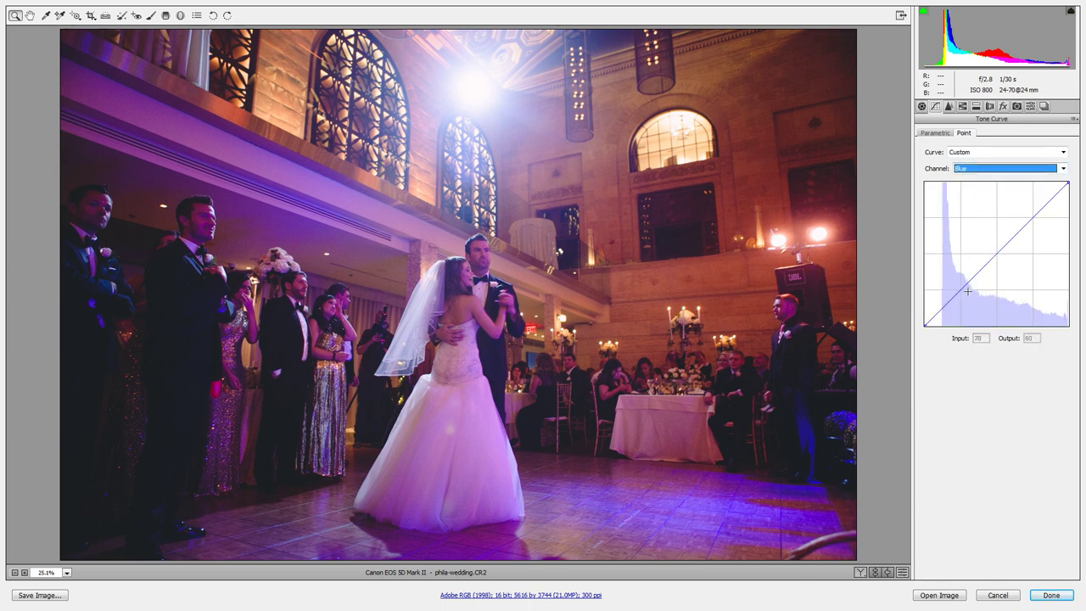
{"action": "left_click_drag", "start_coordinate": [961, 290], "coordinate": [961, 291]}
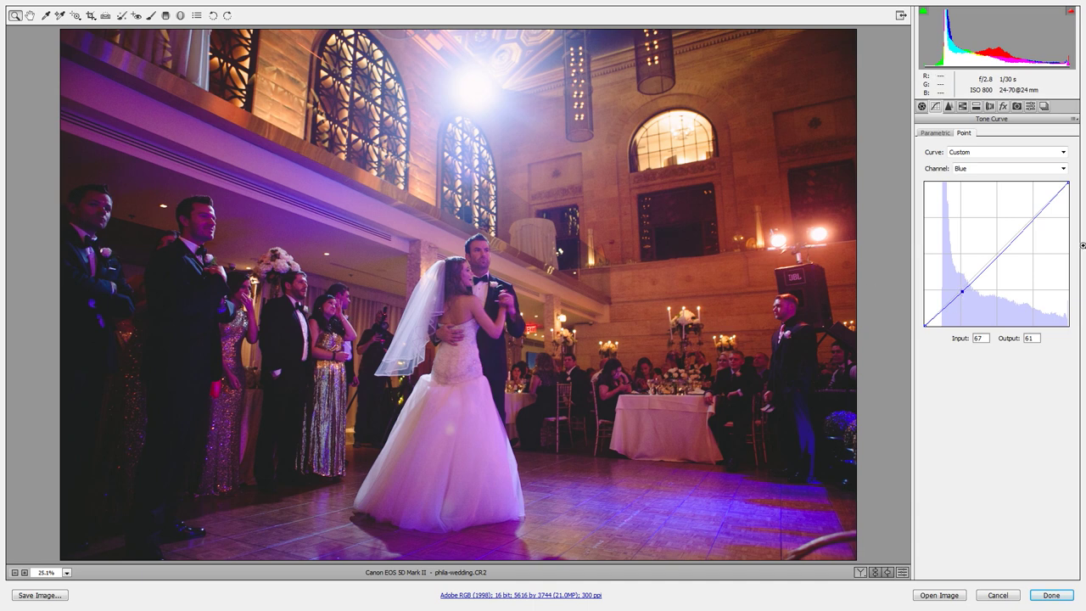
{"action": "left_click", "coordinate": [1033, 218]}
{"action": "left_click_drag", "start_coordinate": [1033, 217], "coordinate": [1031, 215]}
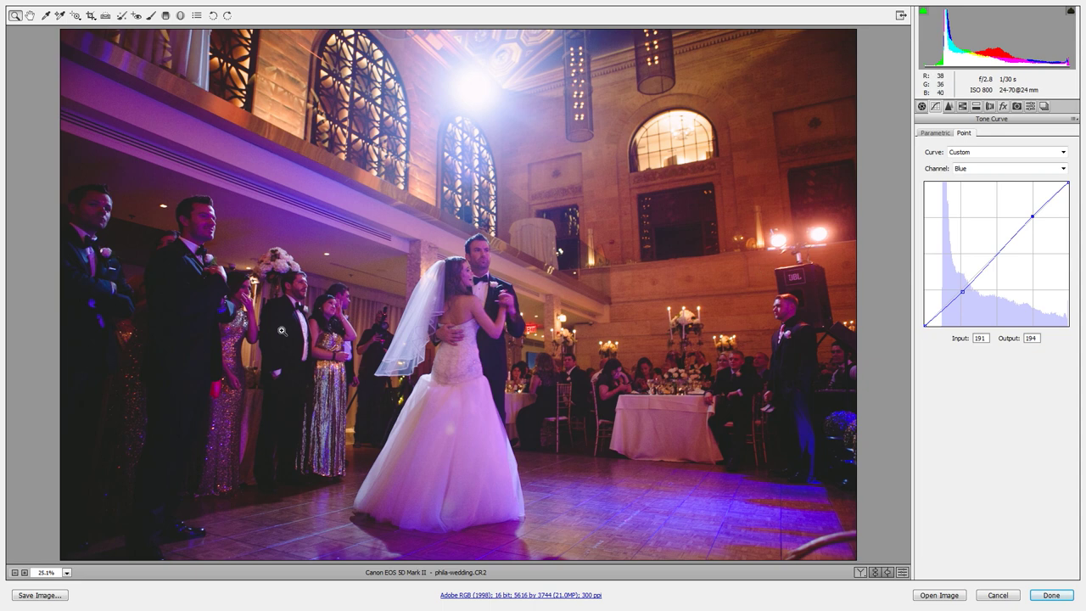
{"action": "left_click", "coordinate": [923, 106]}
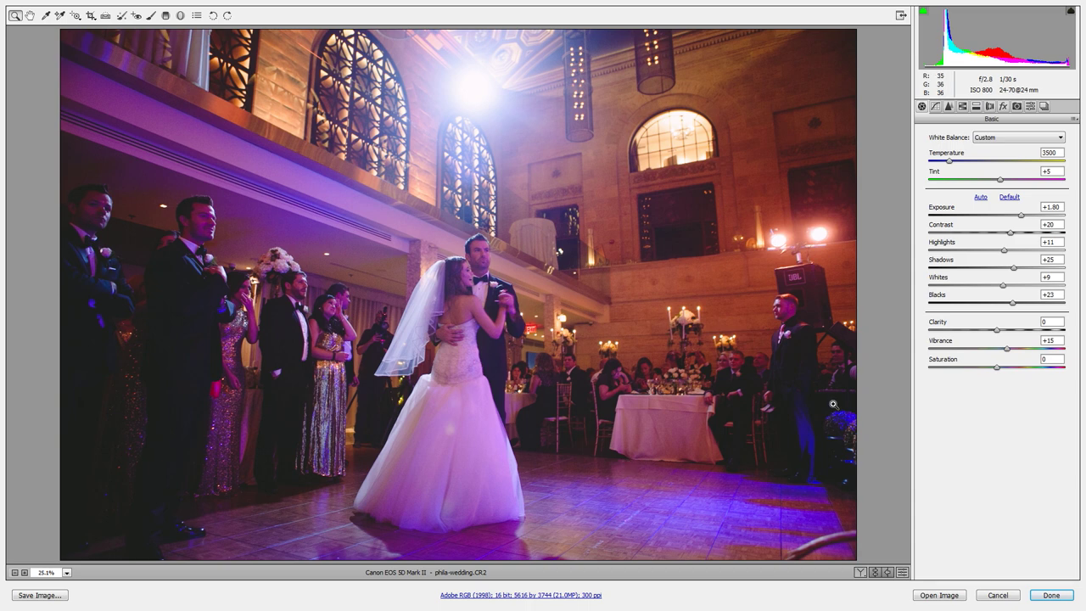
Step: In HSL Hue, shift the Reds hue to +26
{"action": "left_click", "coordinate": [961, 106]}
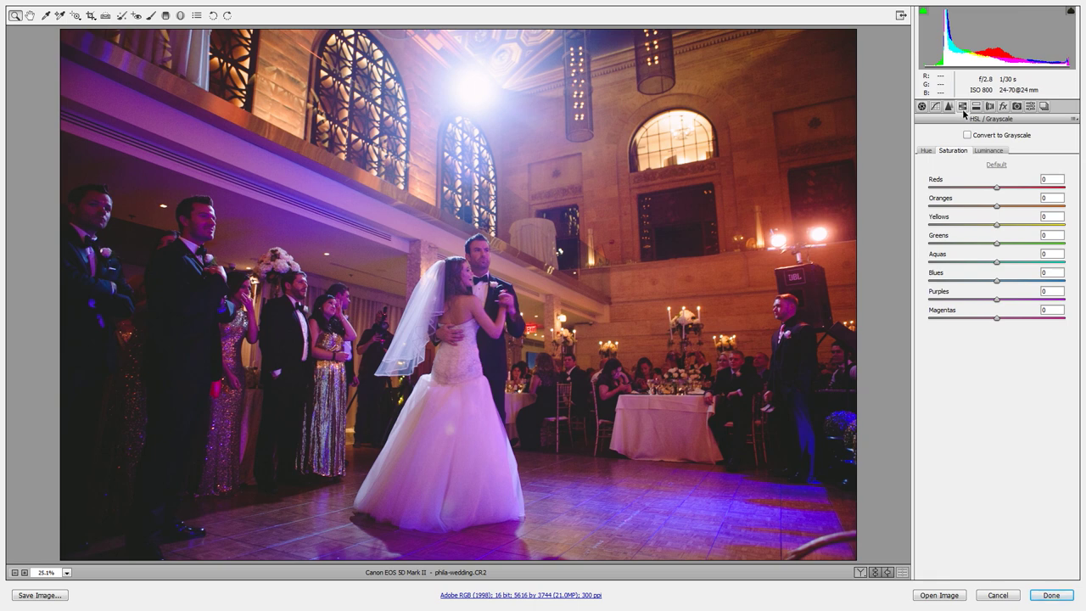
{"action": "left_click", "coordinate": [926, 151]}
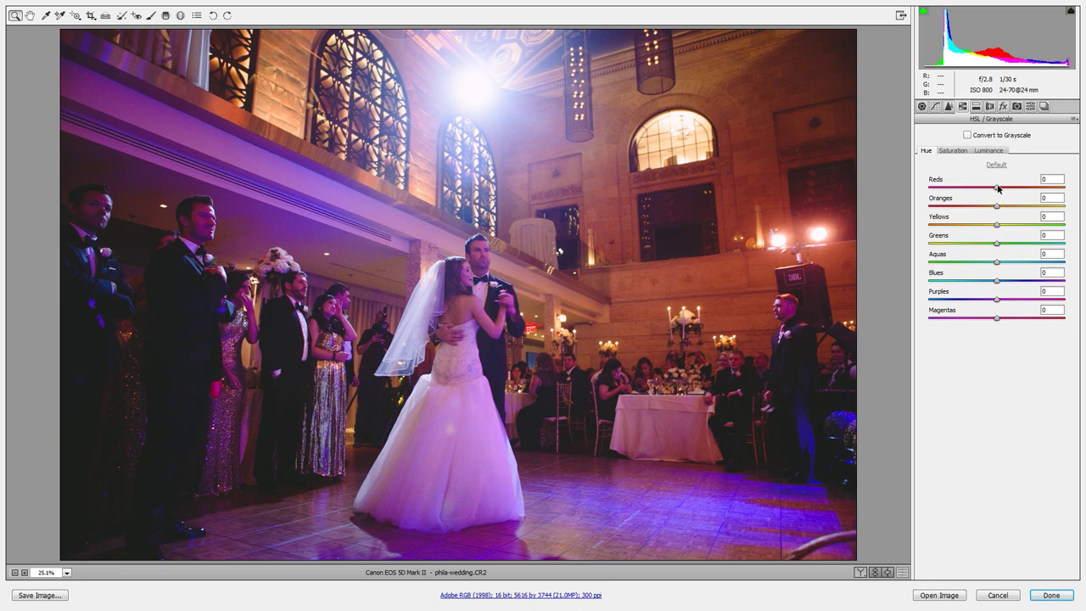
{"action": "left_click_drag", "start_coordinate": [996, 189], "coordinate": [938, 188]}
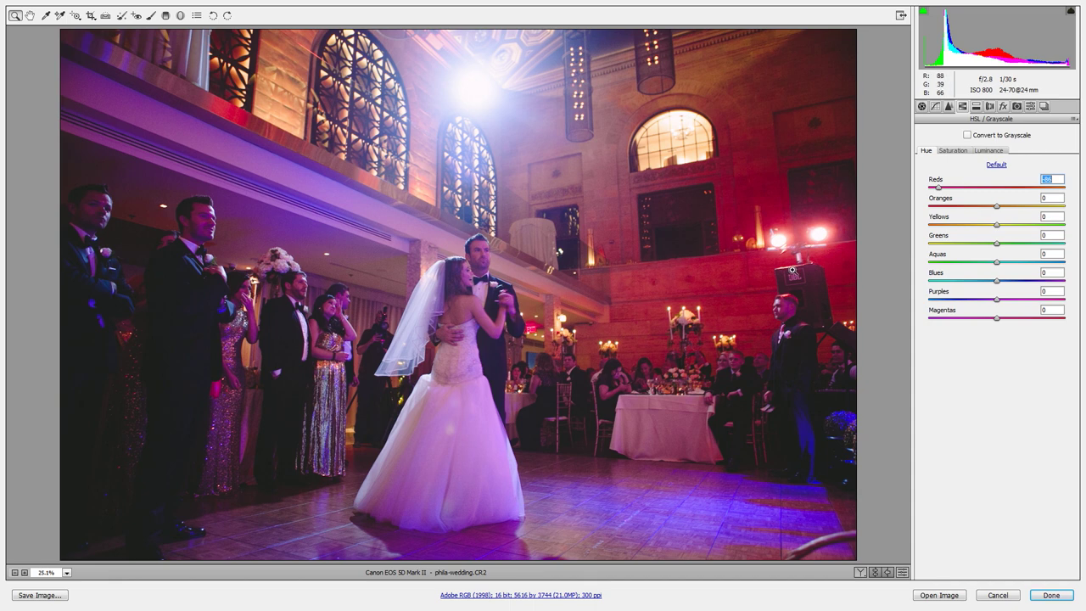
{"action": "left_click_drag", "start_coordinate": [939, 188], "coordinate": [1043, 198]}
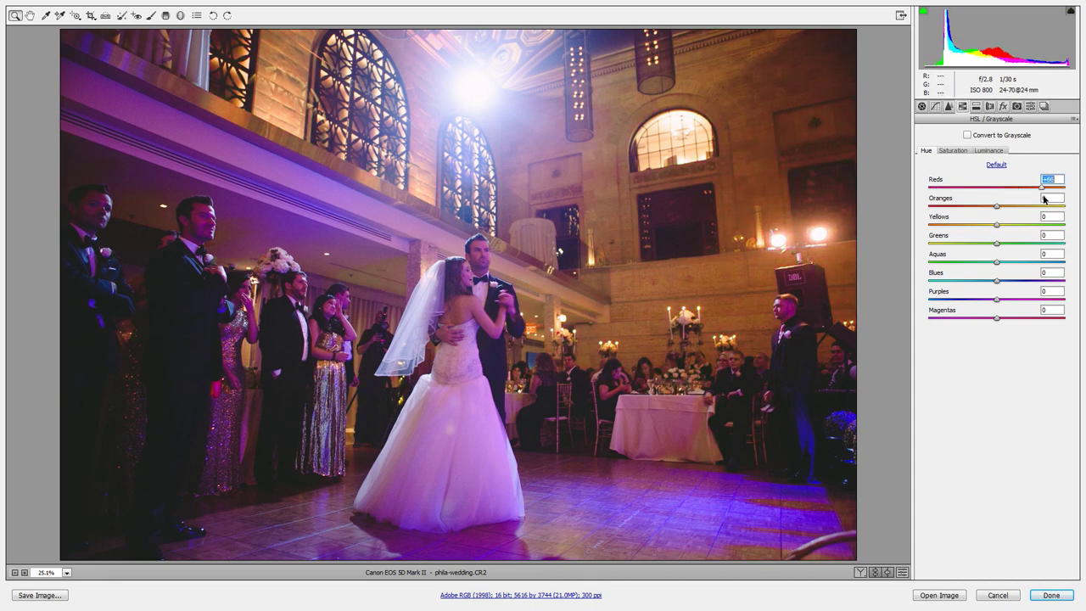
{"action": "left_click_drag", "start_coordinate": [1043, 198], "coordinate": [1018, 198]}
{"action": "left_click_drag", "start_coordinate": [1016, 187], "coordinate": [1018, 191]}
Step: Set Oranges hue to +14 and Yellows to -15, and shift Blues hue positive
{"action": "mouse_move", "coordinate": [997, 210]}
{"action": "left_mouse_down"}
{"action": "mouse_move", "coordinate": [1060, 209]}
{"action": "mouse_move", "coordinate": [935, 215]}
{"action": "mouse_move", "coordinate": [1004, 213]}
{"action": "left_mouse_up"}
{"action": "left_click_drag", "start_coordinate": [1005, 215], "coordinate": [1008, 213]}
{"action": "key", "text": "Right"}
{"action": "left_click_drag", "start_coordinate": [998, 228], "coordinate": [914, 242]}
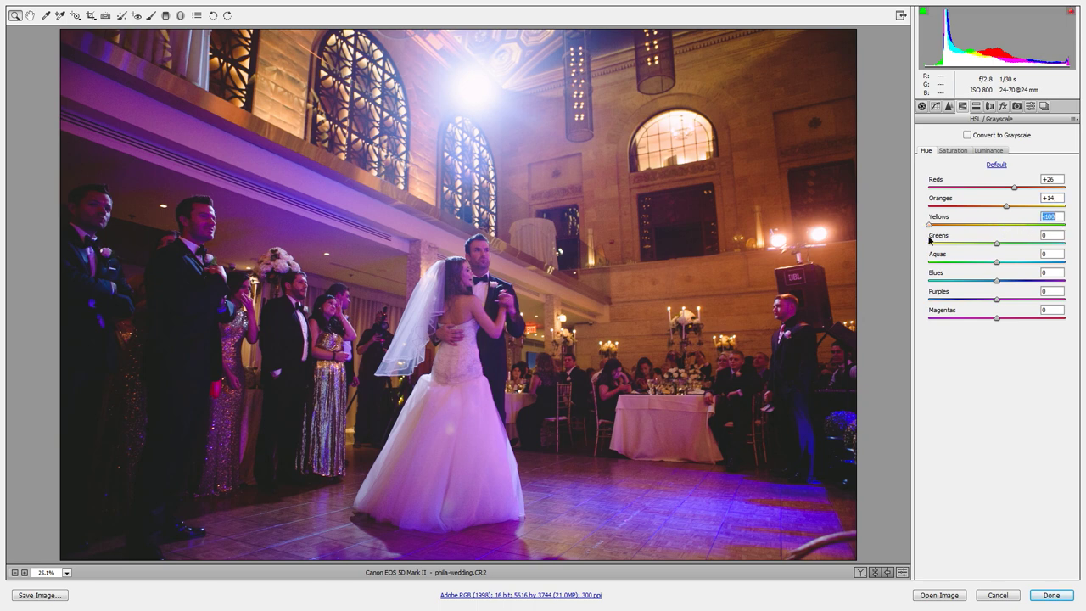
{"action": "key", "text": "Up"}
{"action": "key", "text": "Up"}
{"action": "key", "text": "Up"}
{"action": "left_click_drag", "start_coordinate": [932, 226], "coordinate": [989, 239]}
{"action": "left_click_drag", "start_coordinate": [997, 282], "coordinate": [1025, 284]}
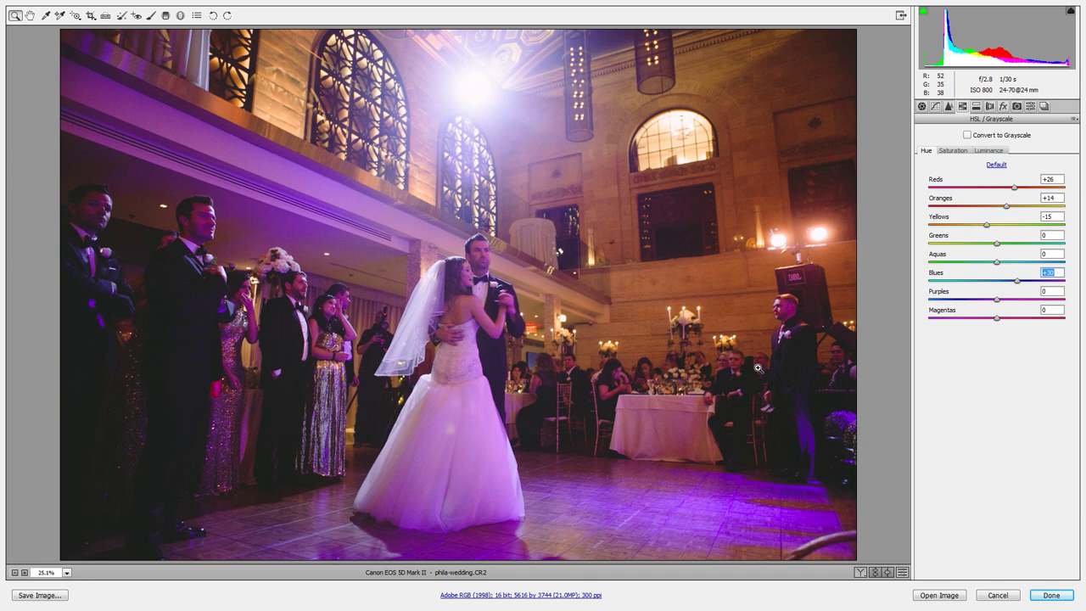
Step: Set the Purples hue to -14 and nudge the Magentas hue slightly negative
{"action": "left_click", "coordinate": [1001, 299]}
{"action": "left_click_drag", "start_coordinate": [1002, 301], "coordinate": [1080, 306]}
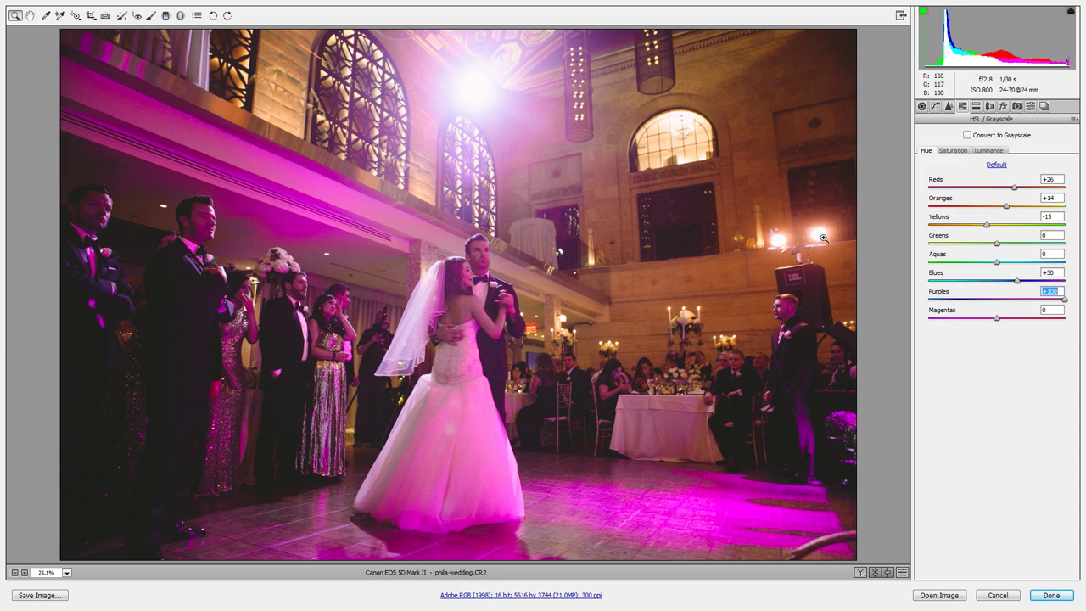
{"action": "left_click_drag", "start_coordinate": [1065, 303], "coordinate": [924, 313]}
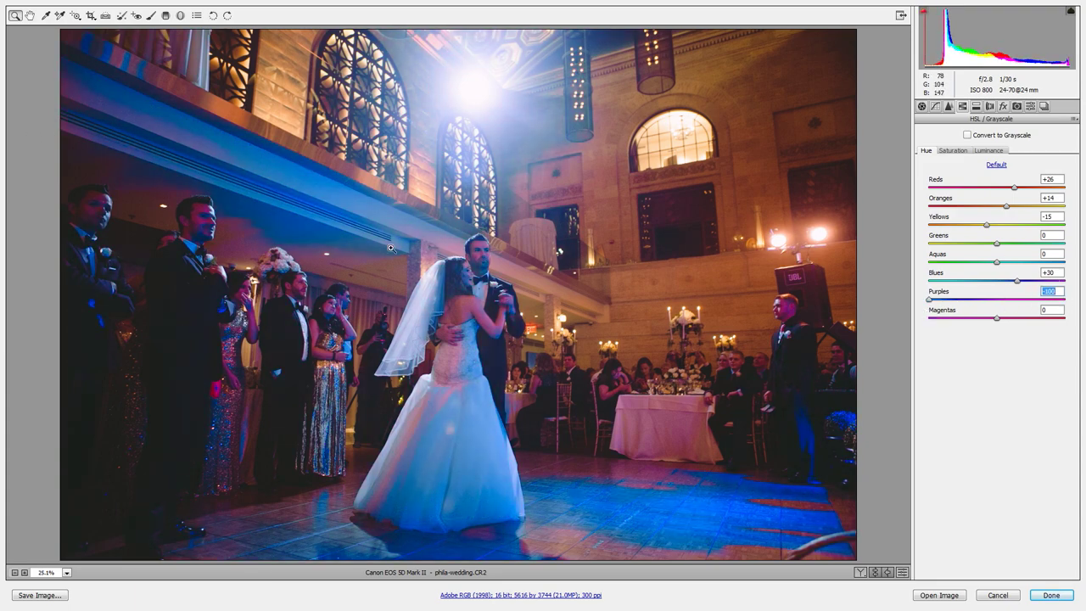
{"action": "left_click_drag", "start_coordinate": [928, 299], "coordinate": [1003, 303]}
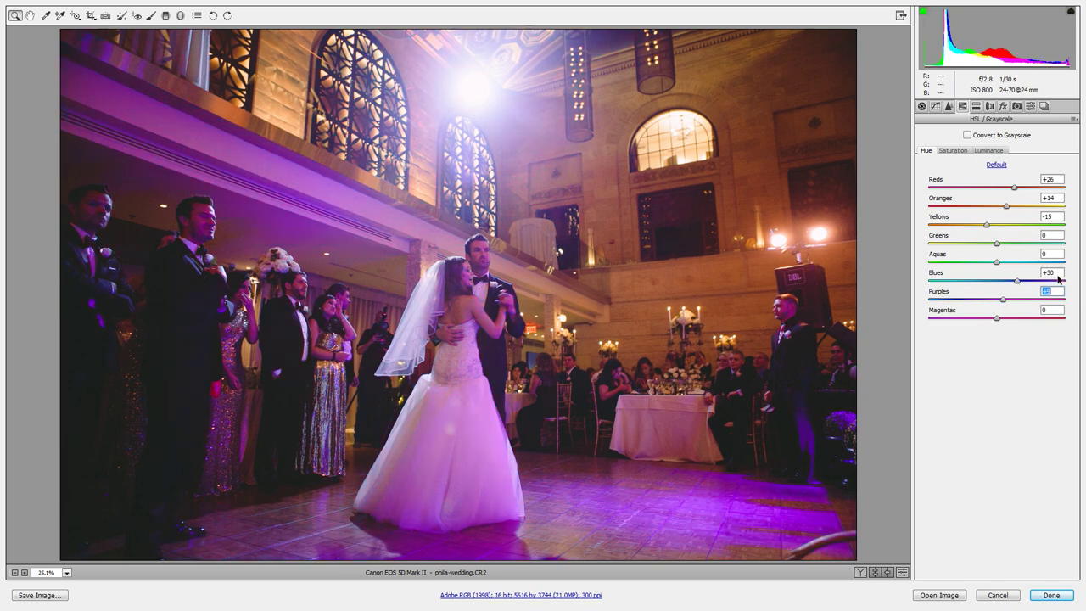
{"action": "left_click_drag", "start_coordinate": [1000, 302], "coordinate": [985, 301]}
{"action": "left_click", "coordinate": [996, 319]}
{"action": "left_click_drag", "start_coordinate": [993, 320], "coordinate": [977, 323]}
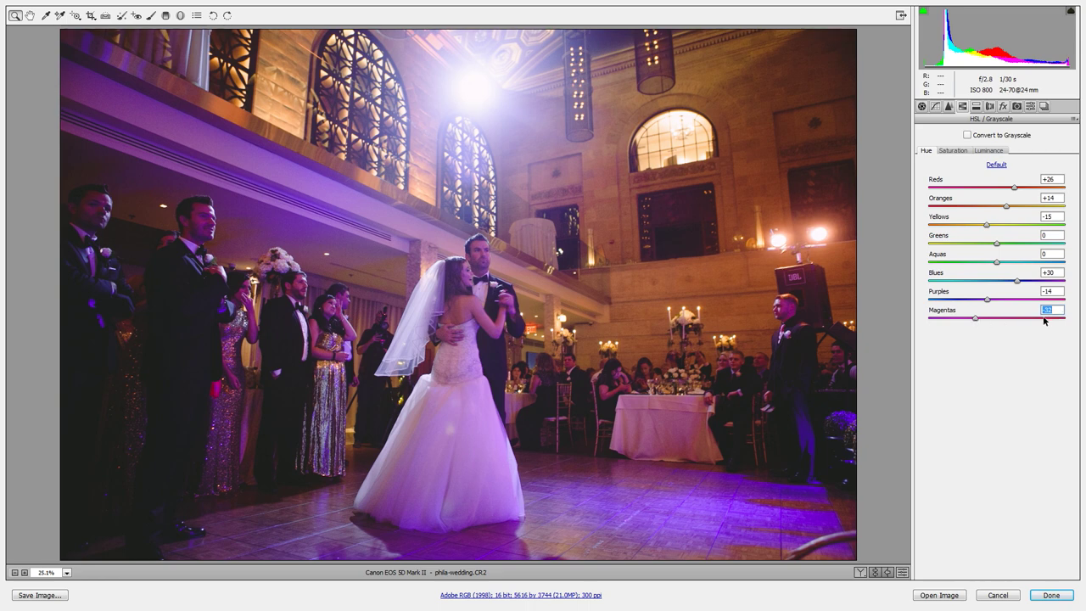
{"action": "left_click", "coordinate": [953, 150]}
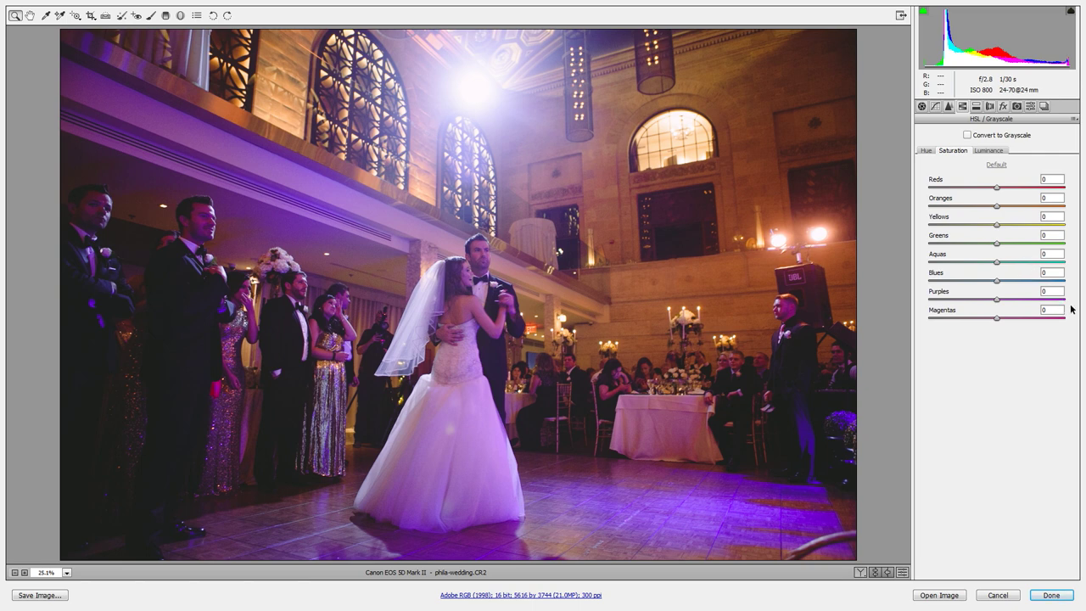
Step: Lower saturation to Aquas -32, Blues -40, Purples -30 and Magentas about -28
{"action": "left_click_drag", "start_coordinate": [997, 263], "coordinate": [976, 272]}
{"action": "left_click_drag", "start_coordinate": [997, 281], "coordinate": [965, 281]}
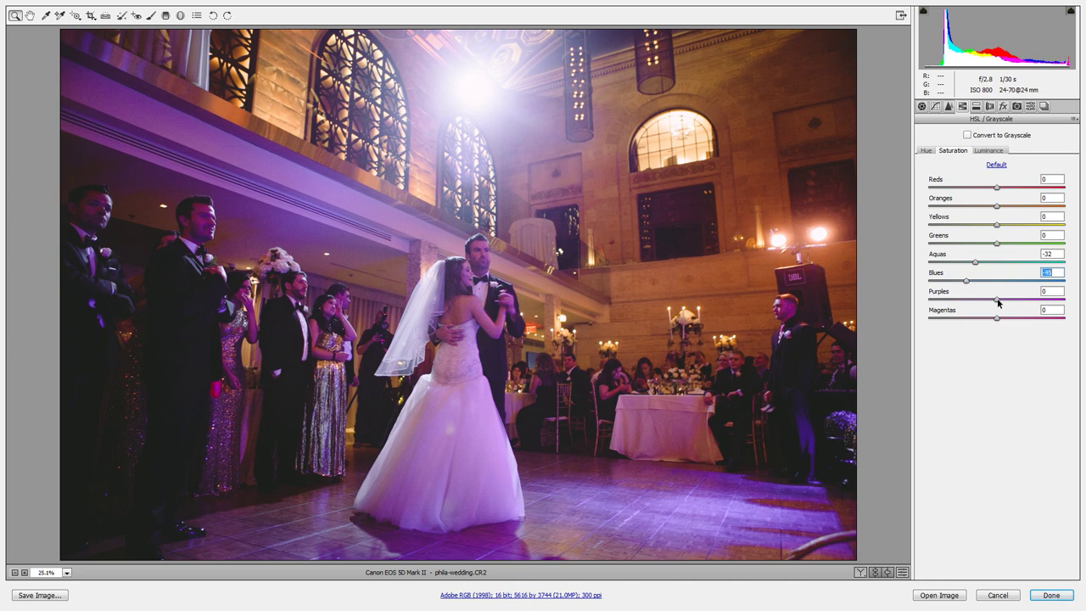
{"action": "left_click_drag", "start_coordinate": [997, 301], "coordinate": [968, 299]}
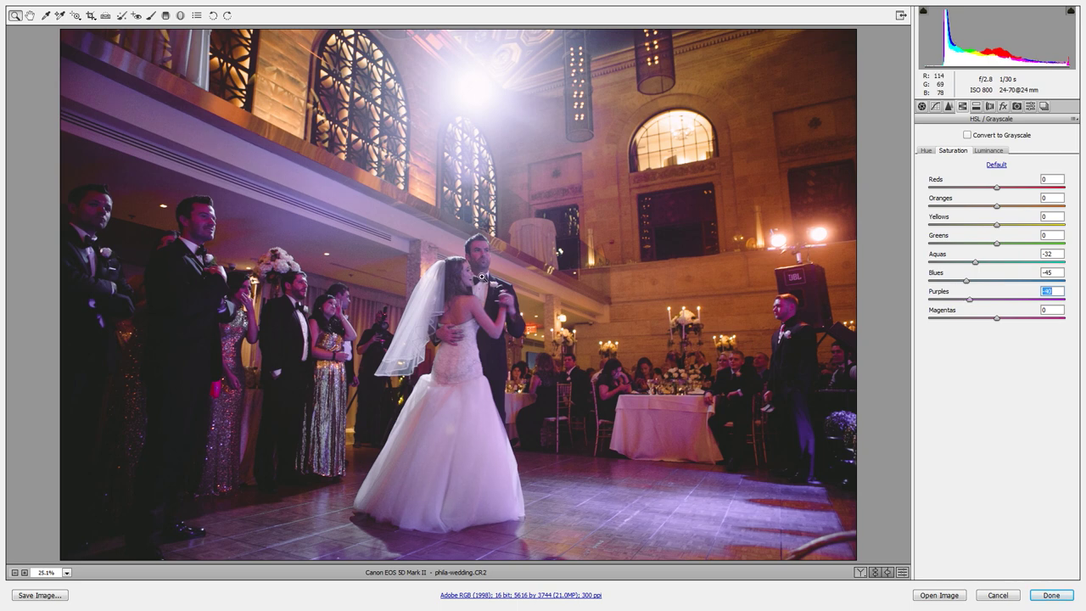
{"action": "left_click", "coordinate": [996, 318]}
{"action": "left_click_drag", "start_coordinate": [969, 318], "coordinate": [978, 319]}
{"action": "mouse_move", "coordinate": [971, 301]}
{"action": "left_mouse_down"}
{"action": "mouse_move", "coordinate": [968, 281]}
{"action": "mouse_move", "coordinate": [980, 316]}
{"action": "left_mouse_up"}
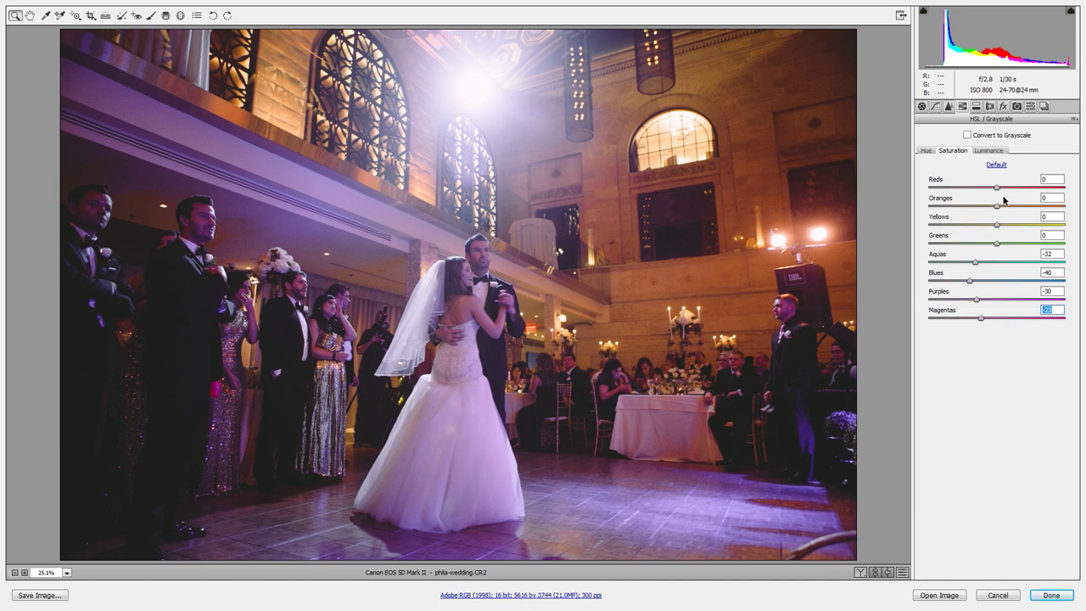
{"action": "left_click", "coordinate": [976, 106]}
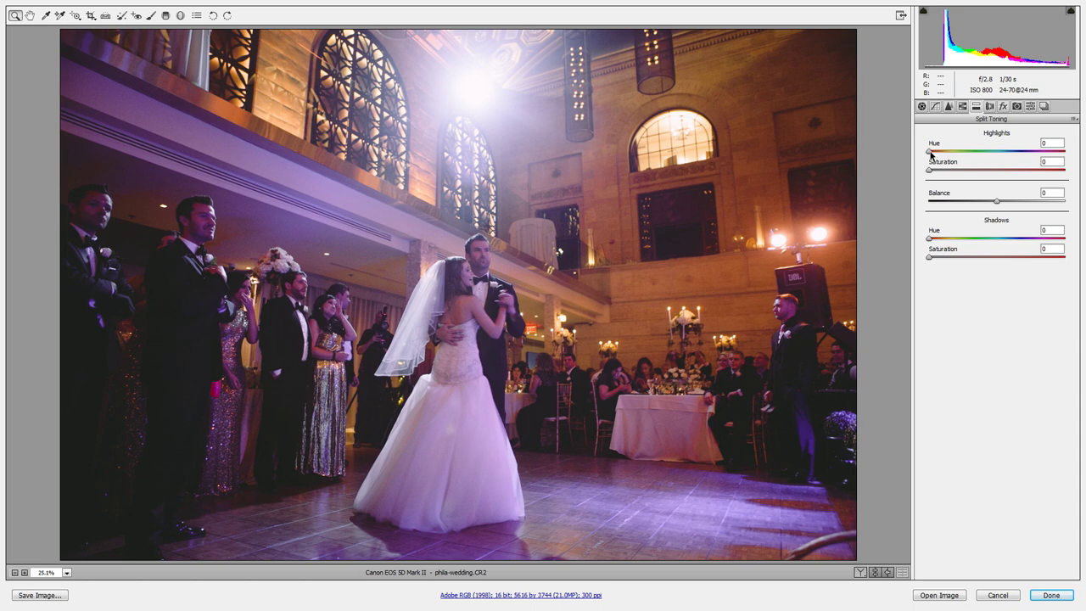
Step: Split-tone highlights at hue 212, saturation 10, and shadows at hue 332 with low saturation
{"action": "left_click_drag", "start_coordinate": [930, 152], "coordinate": [1010, 156]}
{"action": "left_click_drag", "start_coordinate": [929, 172], "coordinate": [944, 176]}
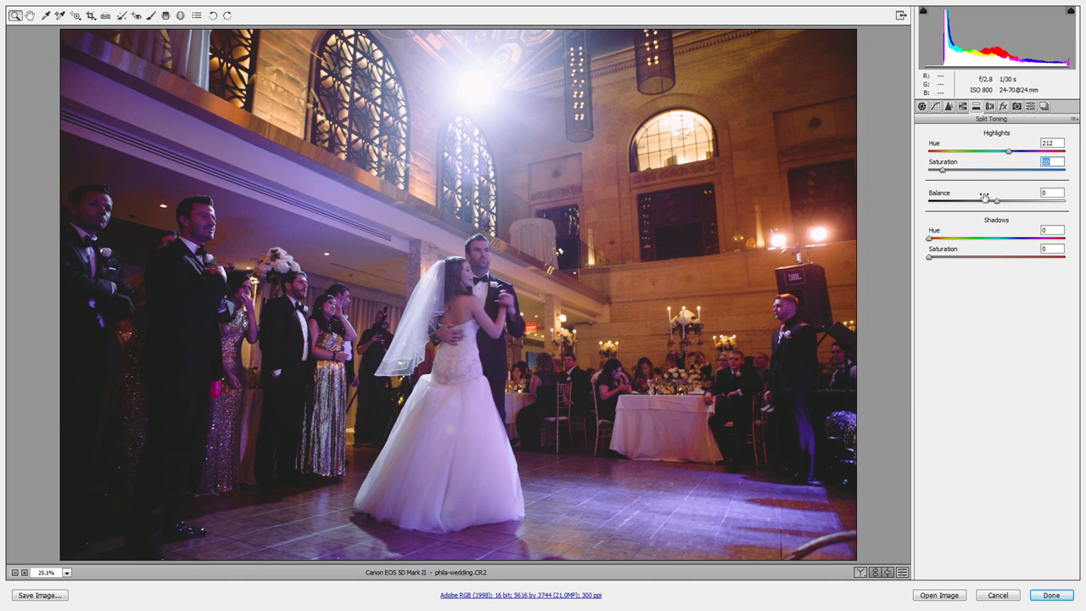
{"action": "left_click_drag", "start_coordinate": [929, 238], "coordinate": [1053, 246]}
{"action": "left_click_drag", "start_coordinate": [929, 256], "coordinate": [941, 257]}
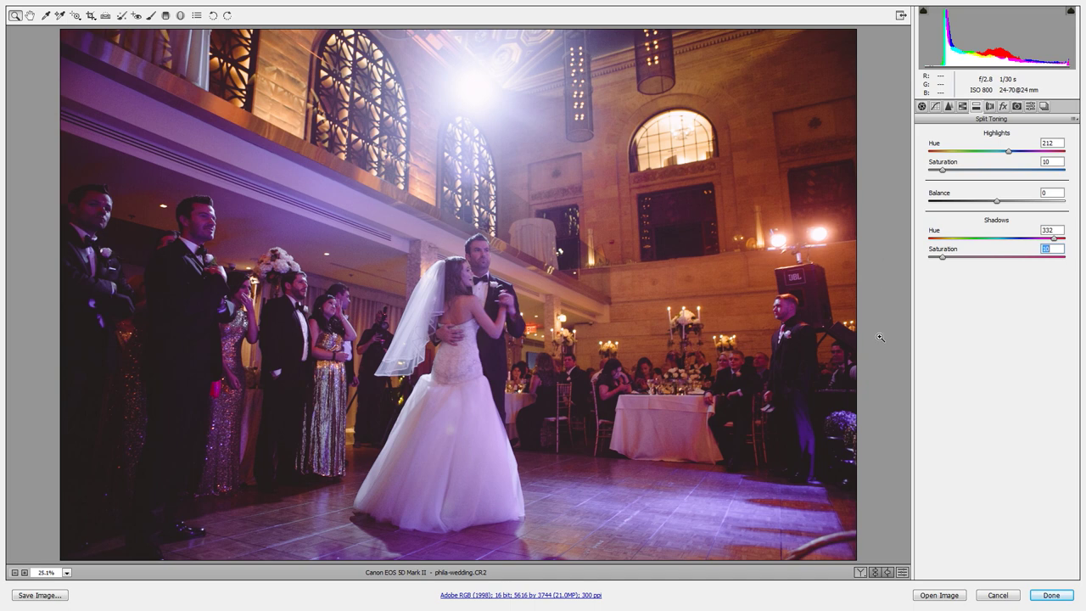
Step: Enable the Canon EF 24-70mm f/2.8L USM lens profile correction, comparing before and after
{"action": "left_click", "coordinate": [989, 106]}
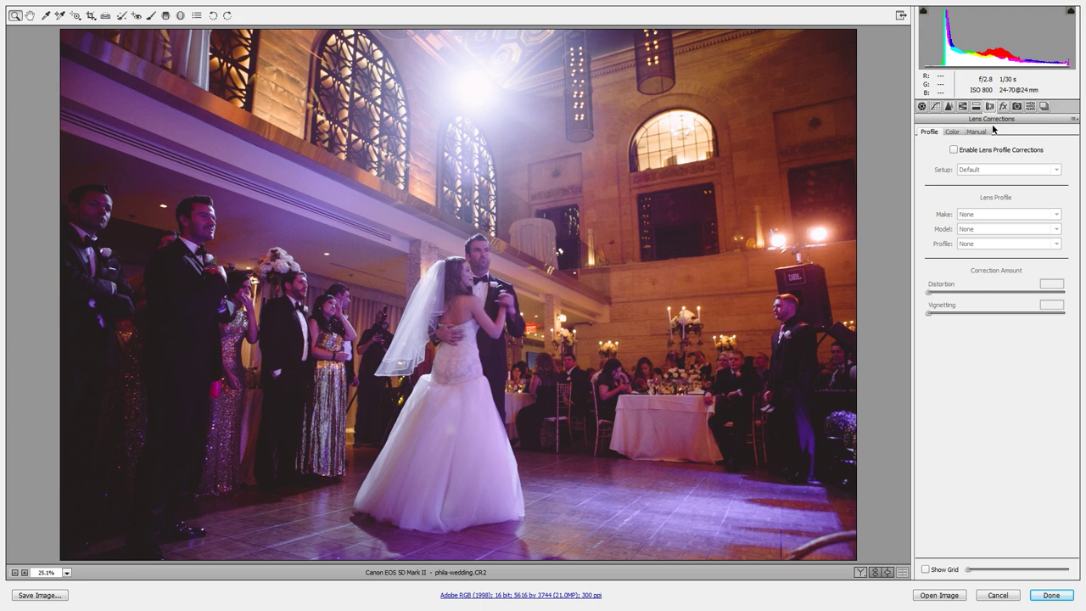
{"action": "left_click", "coordinate": [954, 150]}
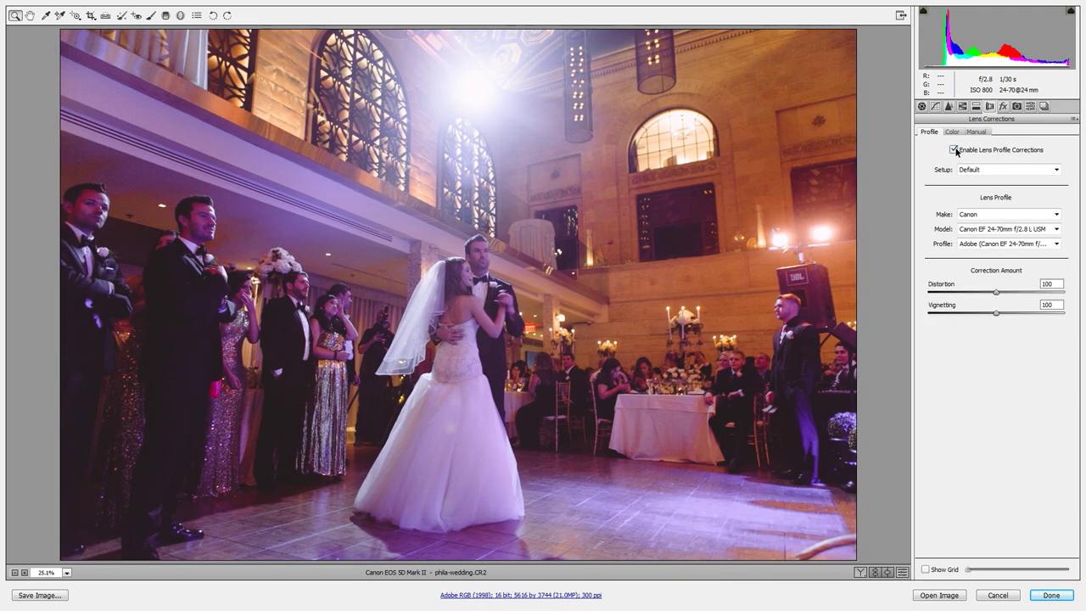
{"action": "left_click", "coordinate": [954, 150]}
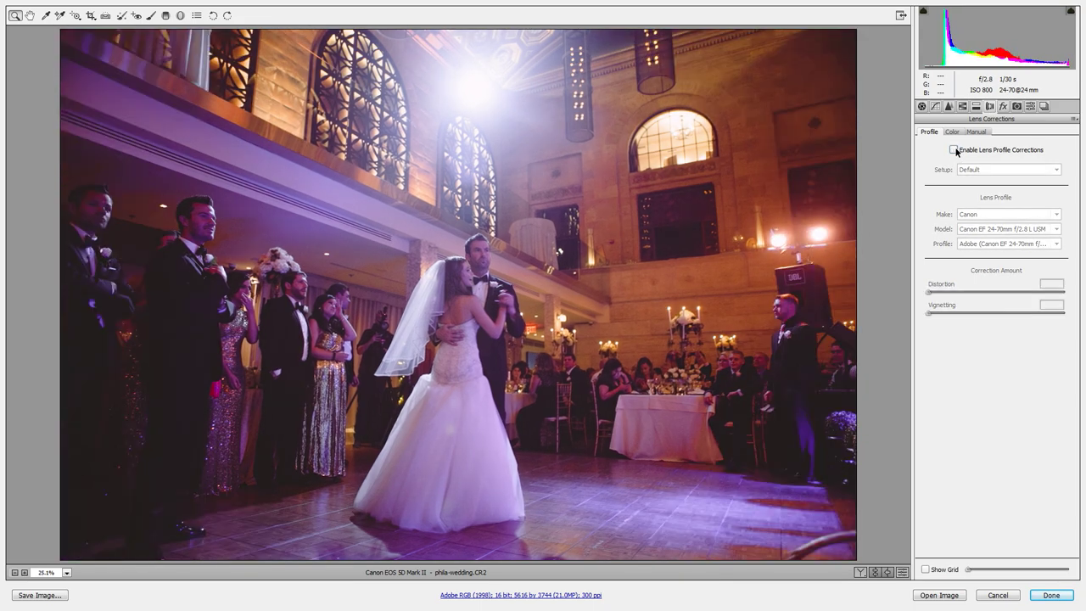
{"action": "left_click", "coordinate": [954, 150]}
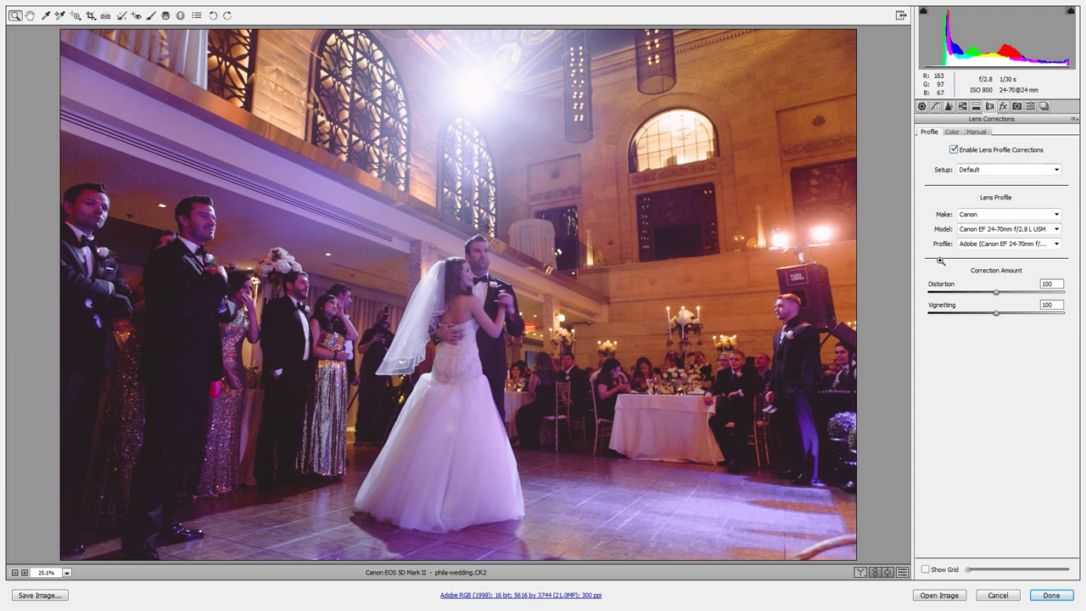
{"action": "left_click", "coordinate": [953, 151]}
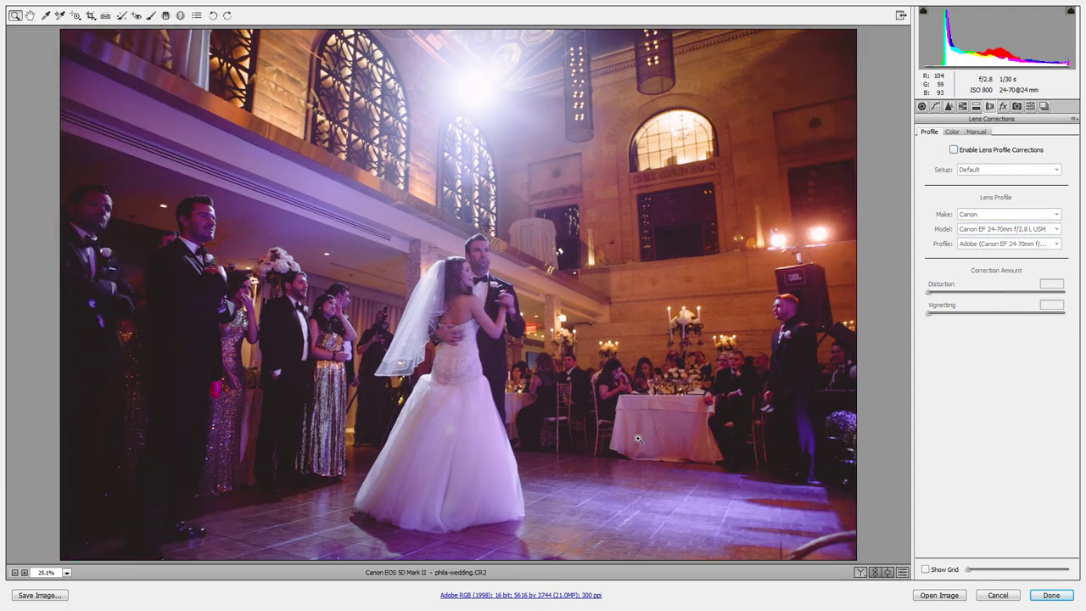
{"action": "left_click", "coordinate": [954, 150]}
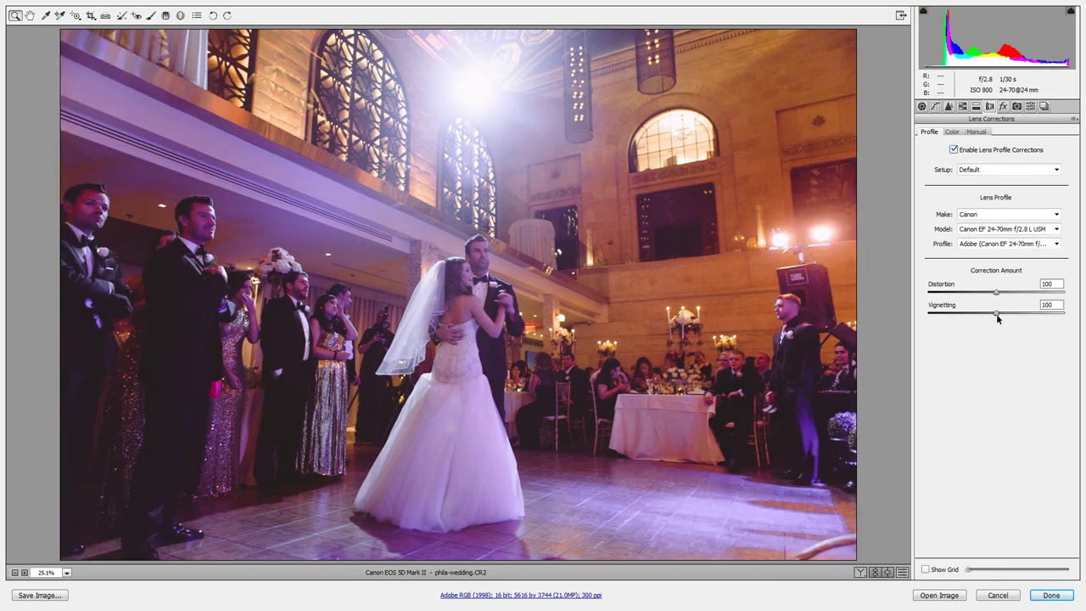
Step: Set profile Vignetting to 70 and push Distortion correction well above 100
{"action": "left_click_drag", "start_coordinate": [995, 315], "coordinate": [971, 317]}
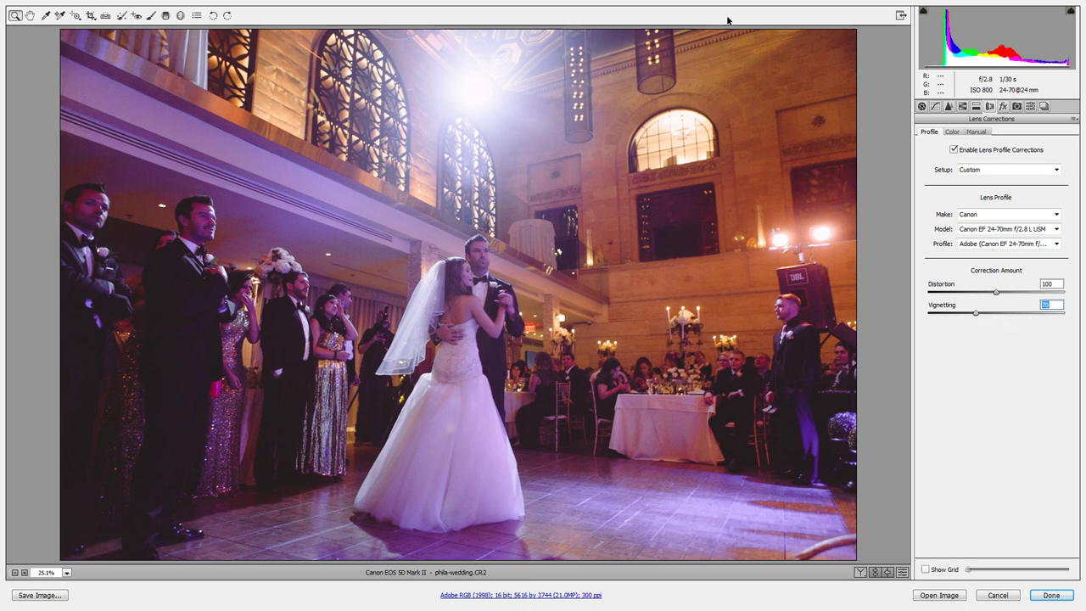
{"action": "left_click_drag", "start_coordinate": [995, 293], "coordinate": [1074, 303]}
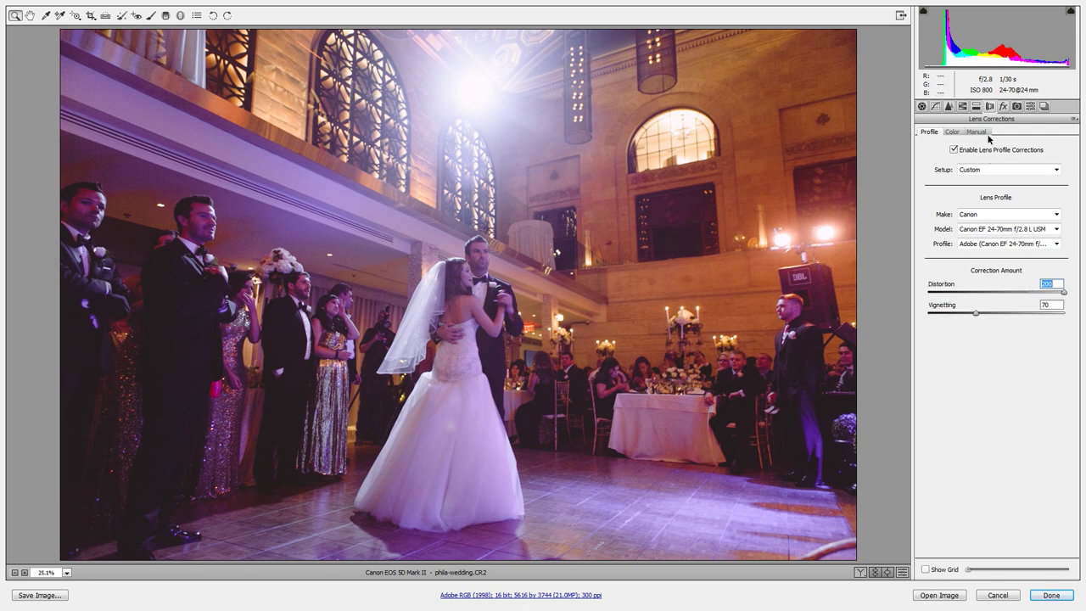
{"action": "left_click", "coordinate": [949, 106]}
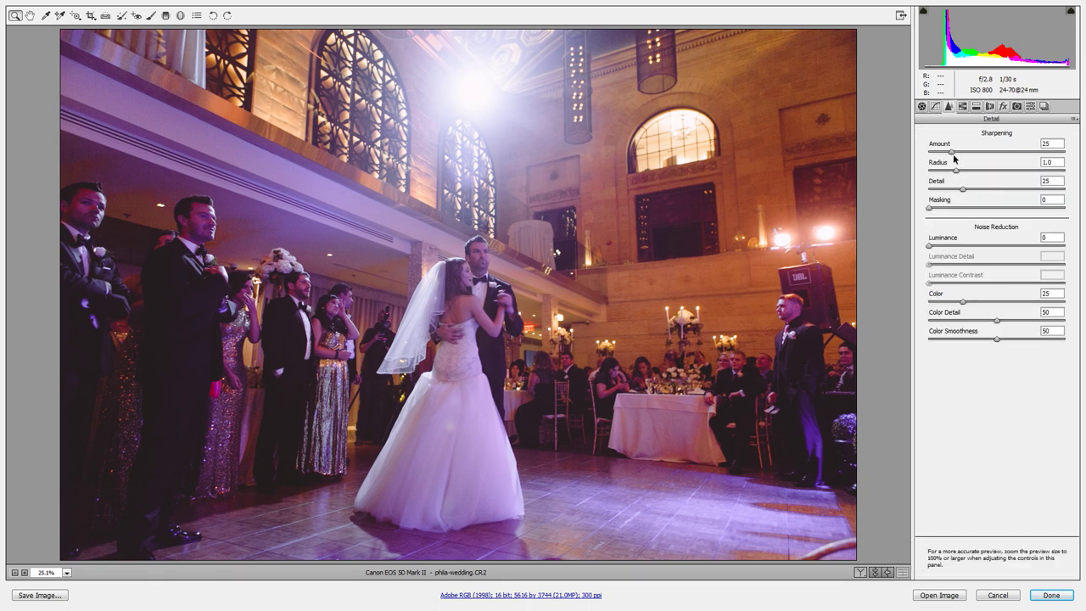
Step: View the couple at 100% and set Sharpening Amount to about 75 with Detail near 12
{"action": "left_click", "coordinate": [477, 278]}
{"action": "left_click", "coordinate": [425, 337]}
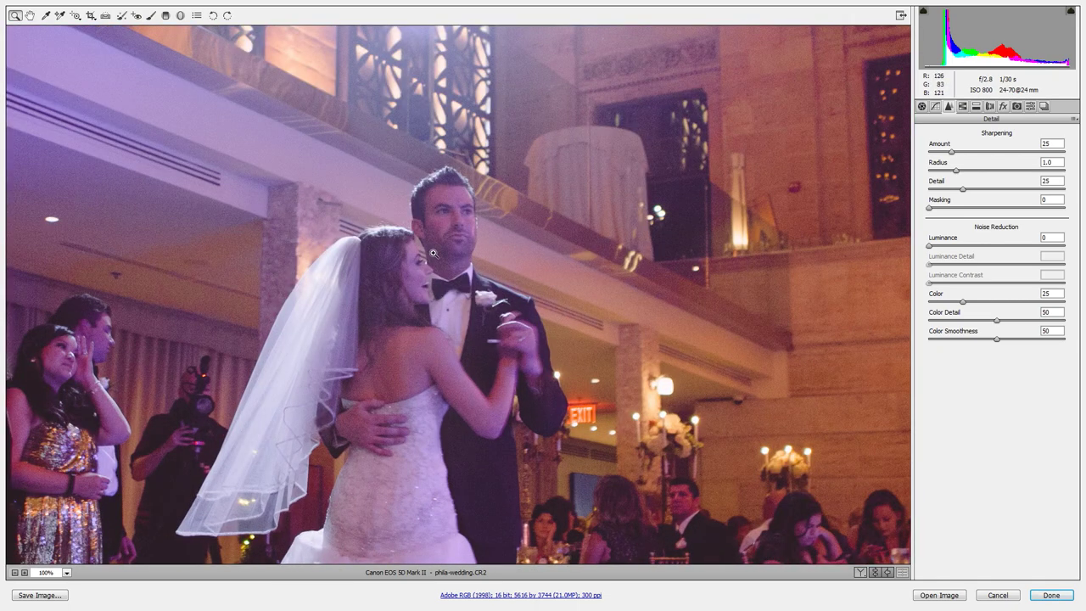
{"action": "left_click", "coordinate": [439, 257]}
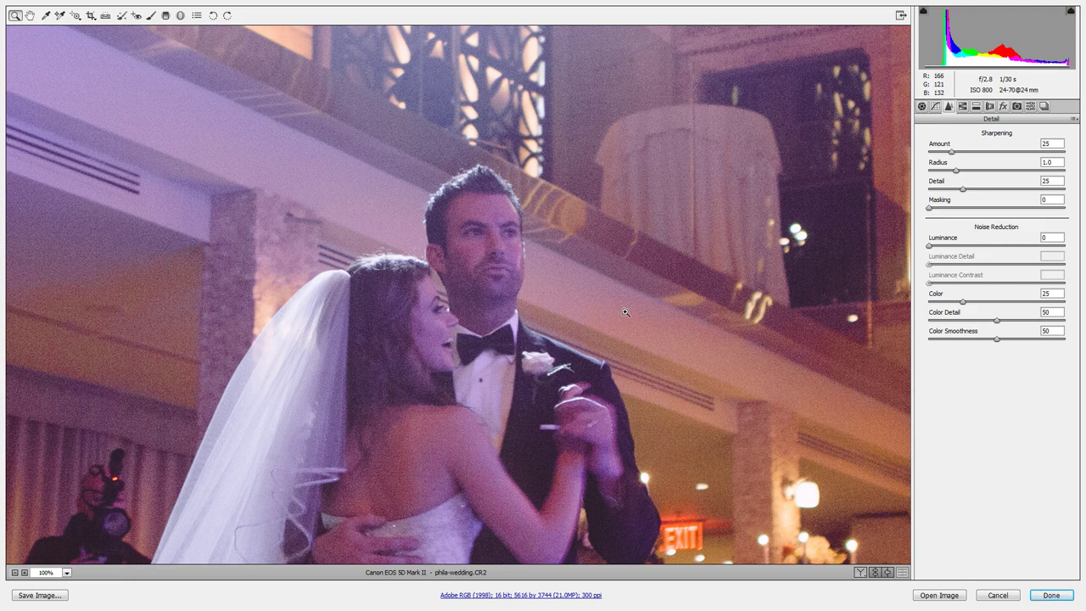
{"action": "left_click_drag", "start_coordinate": [950, 152], "coordinate": [991, 158]}
{"action": "left_click_drag", "start_coordinate": [952, 189], "coordinate": [945, 190]}
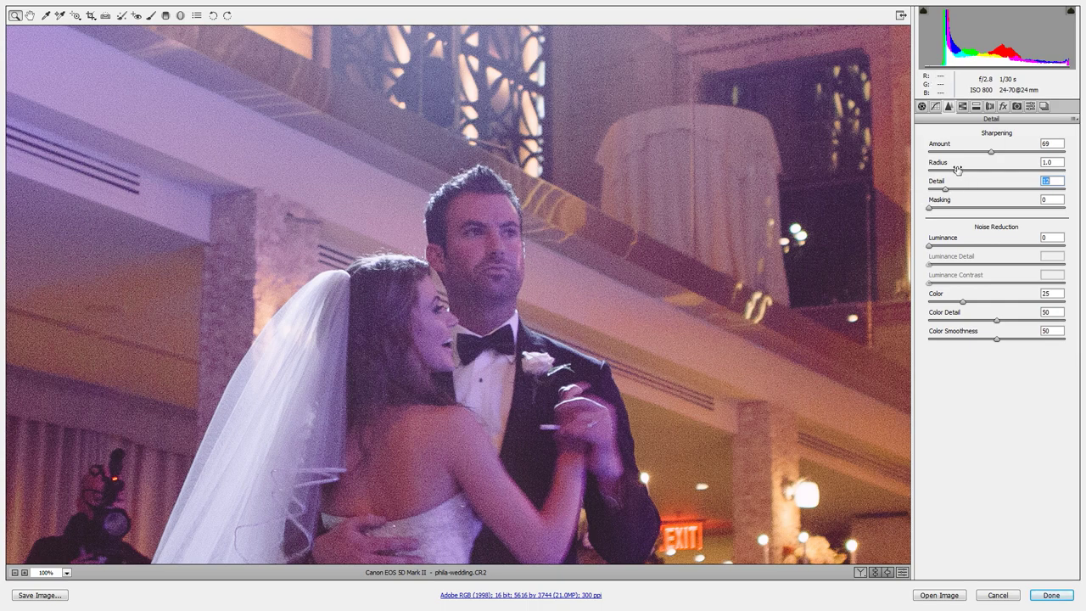
{"action": "left_click_drag", "start_coordinate": [990, 155], "coordinate": [997, 153]}
Step: Set Luminance noise reduction to 15, nudge Sharpening Amount to 81, and fit the photo in view
{"action": "left_click_drag", "start_coordinate": [936, 246], "coordinate": [949, 248]}
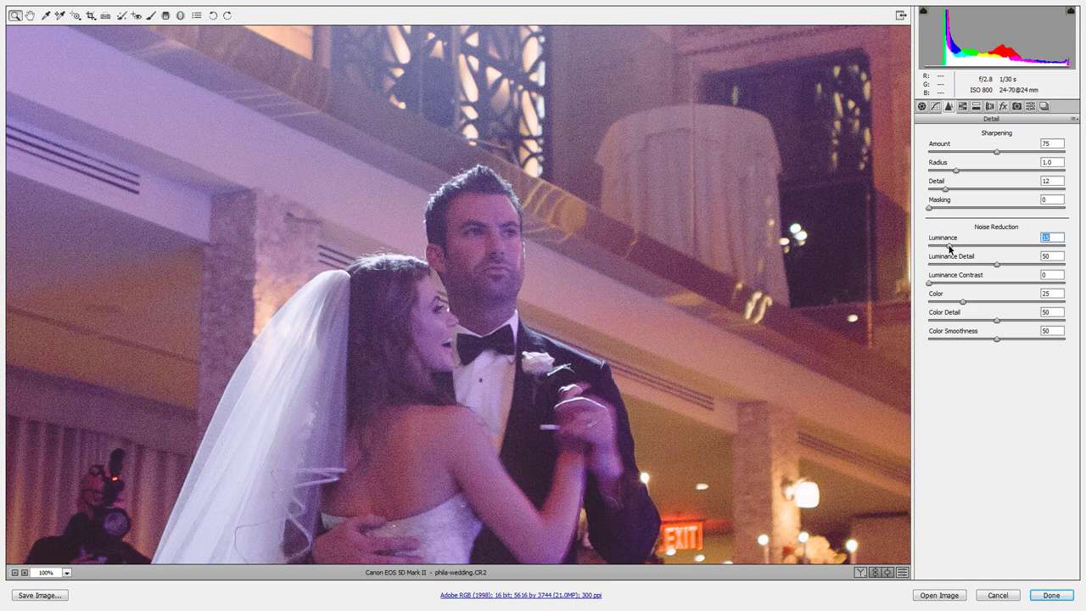
{"action": "left_click_drag", "start_coordinate": [949, 246], "coordinate": [1074, 252]}
{"action": "left_click_drag", "start_coordinate": [1023, 246], "coordinate": [952, 252]}
{"action": "left_click", "coordinate": [998, 154]}
{"action": "left_click_drag", "start_coordinate": [999, 152], "coordinate": [1000, 150]}
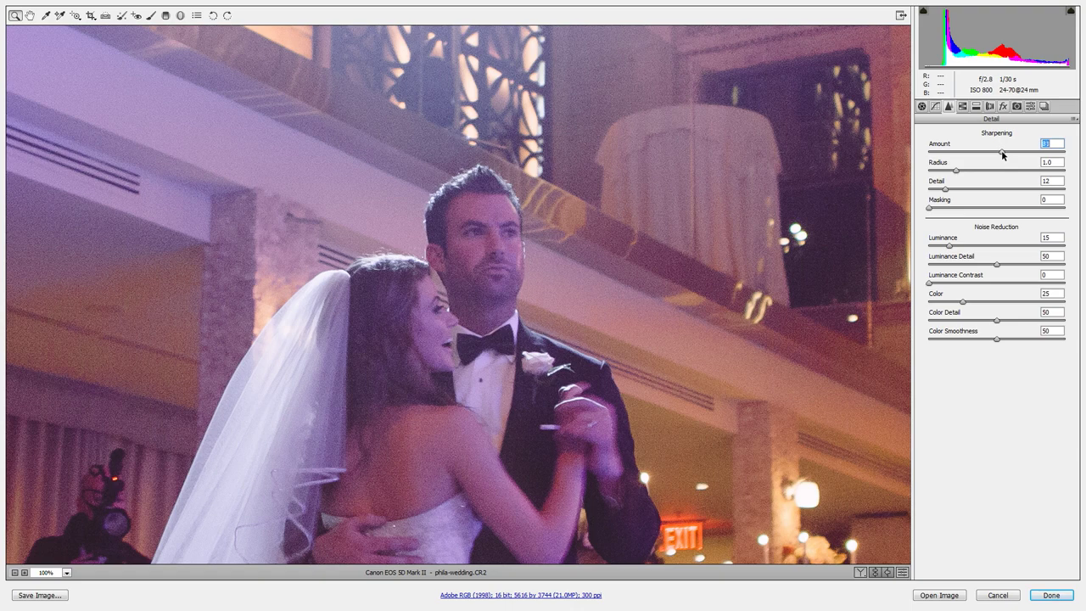
{"action": "double_click", "coordinate": [31, 16]}
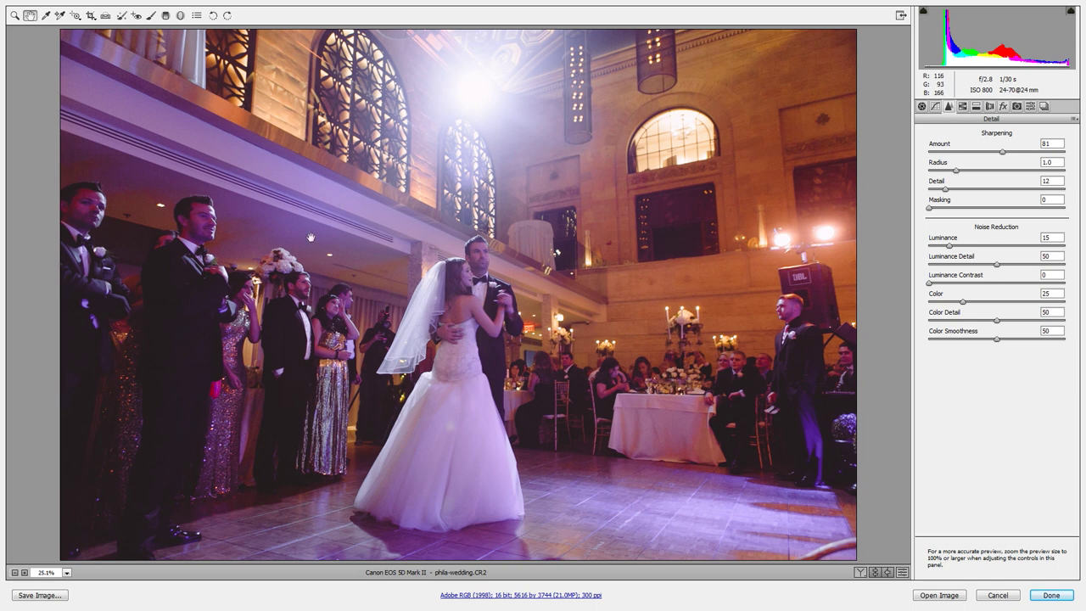
Step: Rotate and crop the photo to 5489 × 3659 pixels, then apply the Camera Raw edits
{"action": "left_click", "coordinate": [91, 15]}
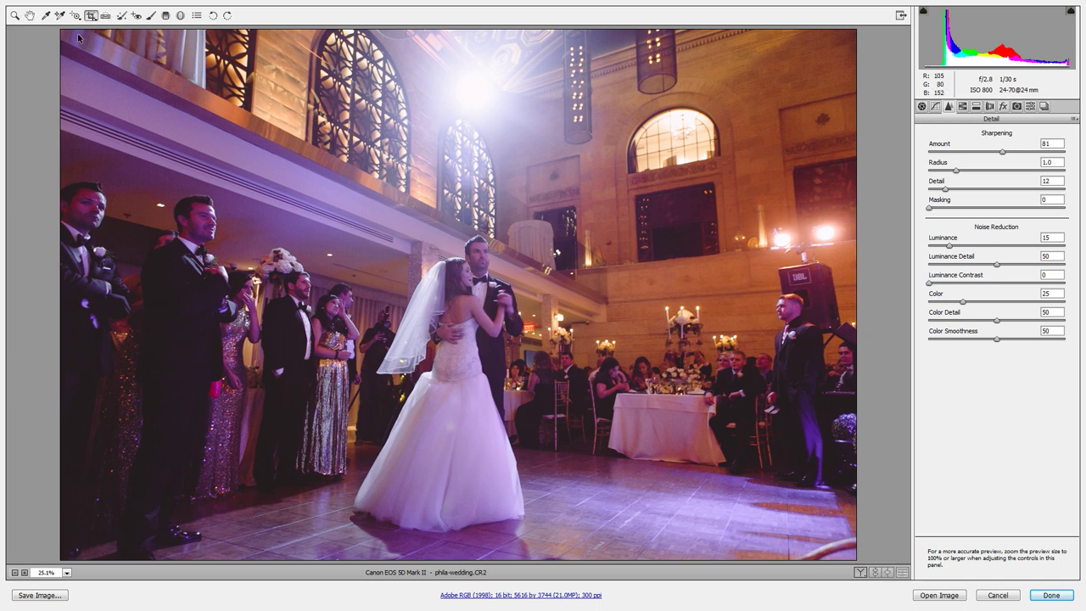
{"action": "left_click_drag", "start_coordinate": [61, 30], "coordinate": [876, 558]}
{"action": "left_click_drag", "start_coordinate": [857, 445], "coordinate": [860, 451]}
{"action": "key", "text": "Return"}
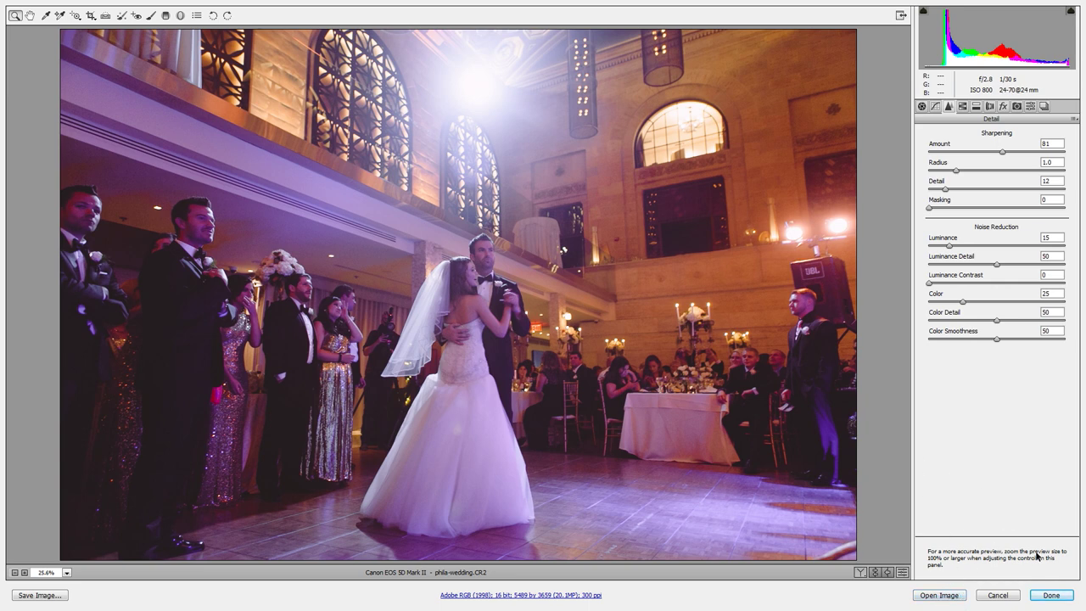
{"action": "left_click", "coordinate": [1051, 595]}
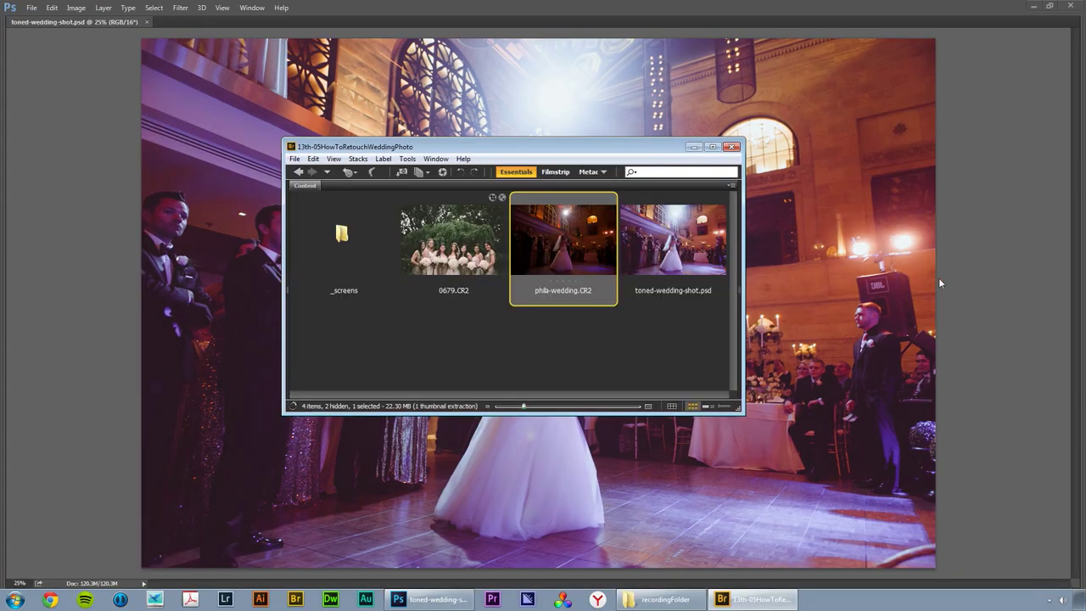
Step: Reposition and enlarge the Bridge window, and make the thumbnails much larger
{"action": "left_click_drag", "start_coordinate": [601, 152], "coordinate": [529, 95]}
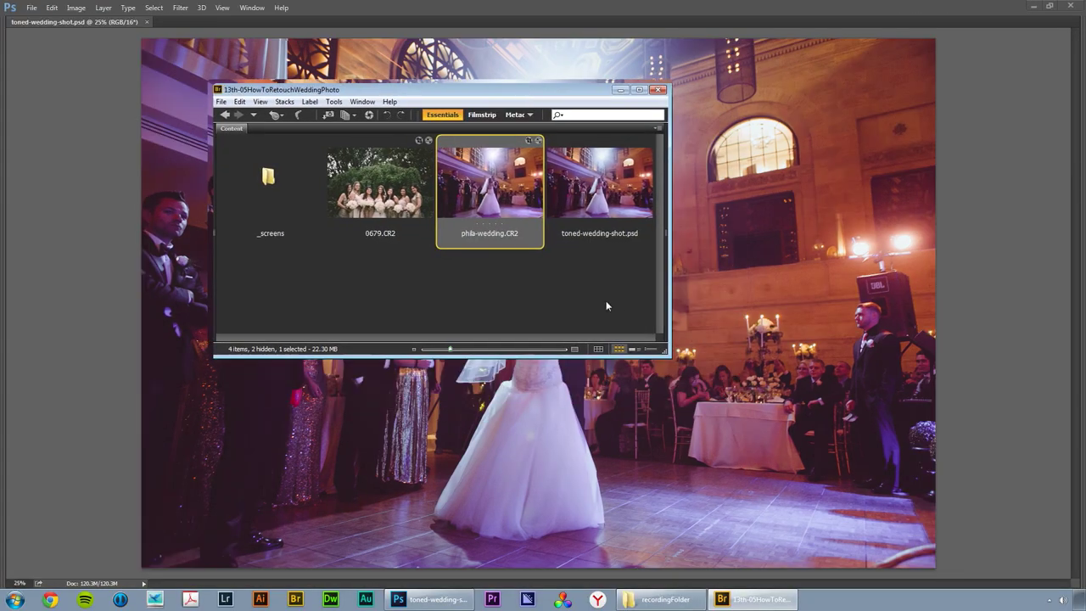
{"action": "left_click_drag", "start_coordinate": [672, 360], "coordinate": [694, 431]}
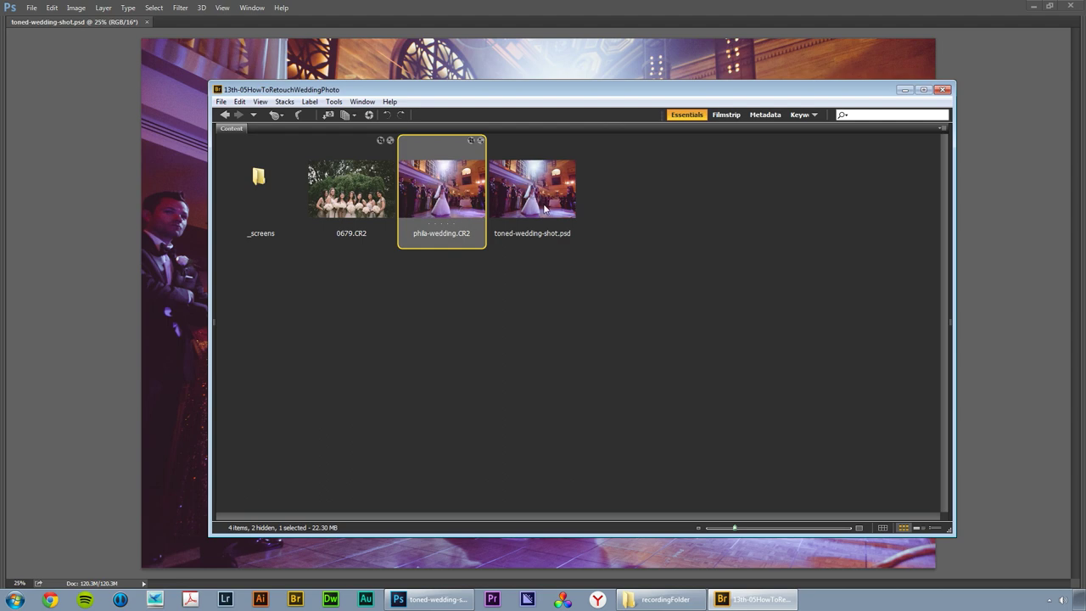
{"action": "left_click", "coordinate": [781, 528]}
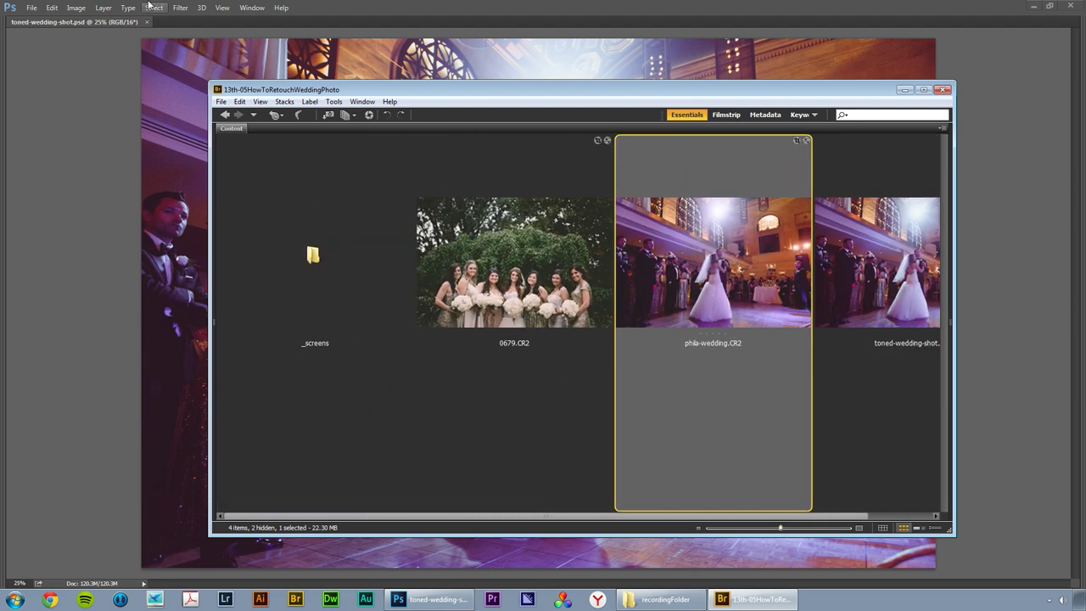
Step: Close toned-wedding-shot.psd in Photoshop and return to the Bridge window
{"action": "left_click", "coordinate": [149, 32]}
{"action": "left_click", "coordinate": [145, 21]}
{"action": "left_click", "coordinate": [753, 599]}
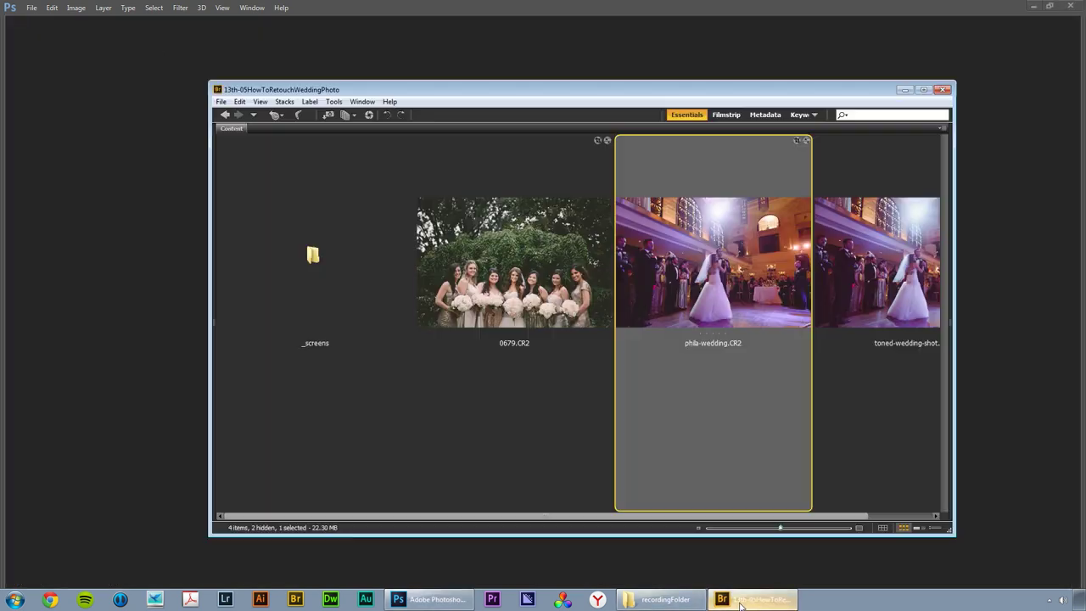
{"action": "left_click_drag", "start_coordinate": [765, 92], "coordinate": [686, 99]}
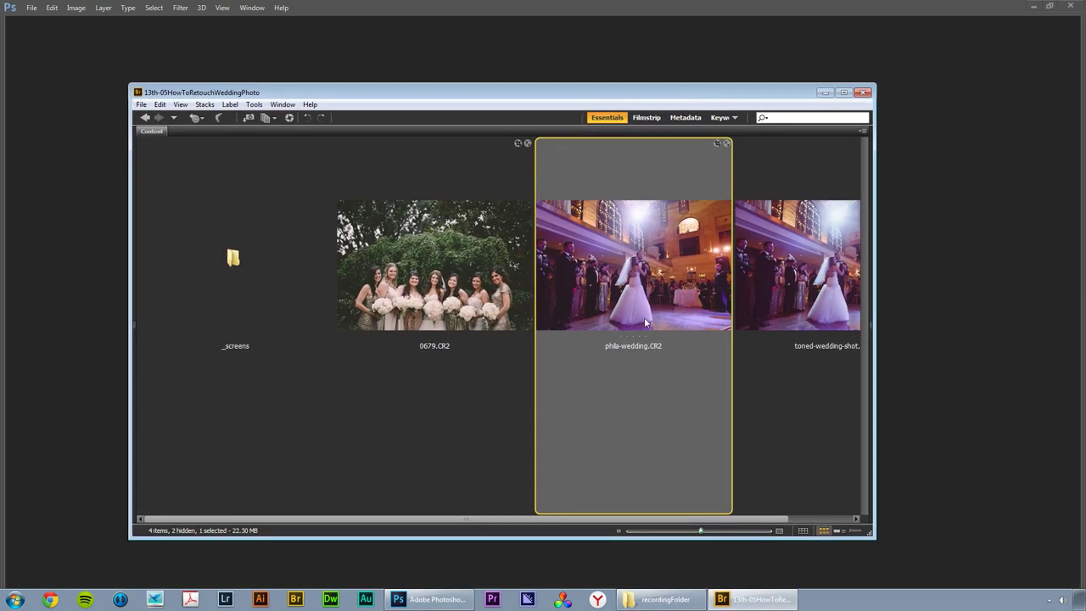